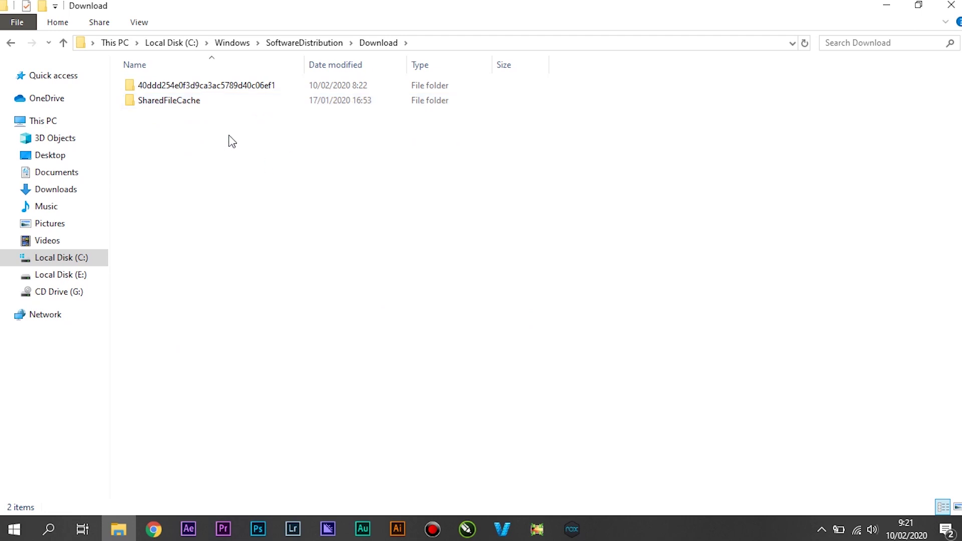
Delete all contents of the SoftwareDistribution Download folder and close its window
left_click(282, 141)
key("ctrl+a")
left_click(397, 214)
left_click_drag(591, 181, 168, 89)
left_click(209, 146)
key("ctrl+a")
key("Delete")
left_click(237, 198)
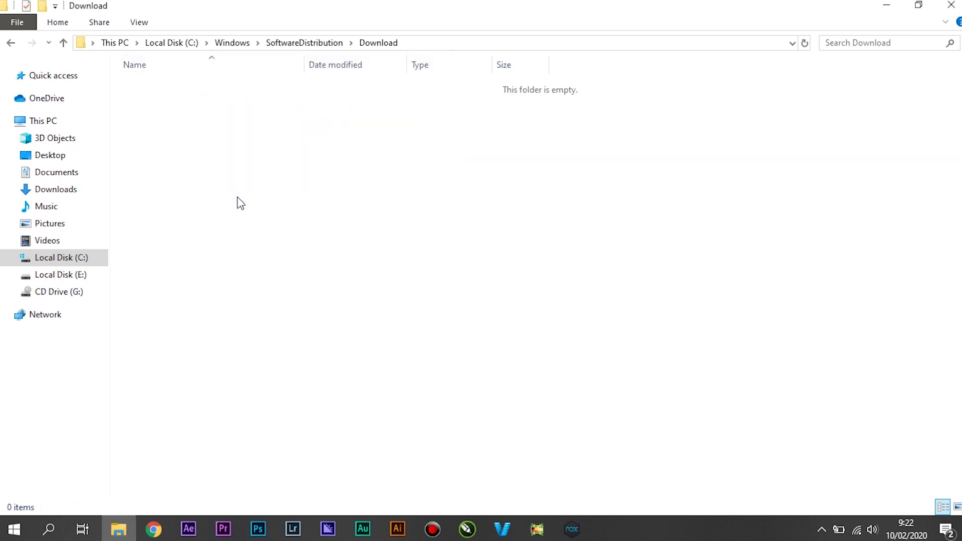
left_click(951, 5)
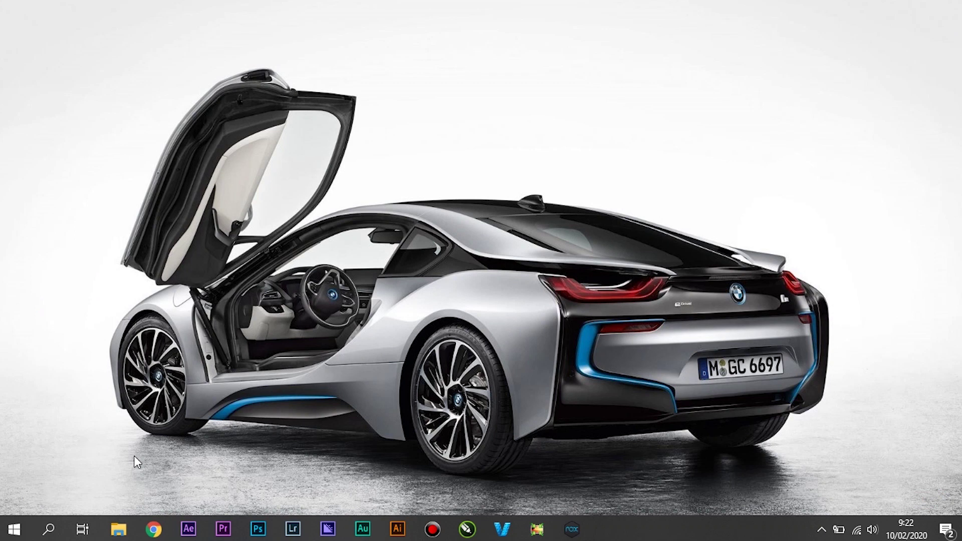
Search Windows for %temp% and open the matching file folder
left_click(48, 528)
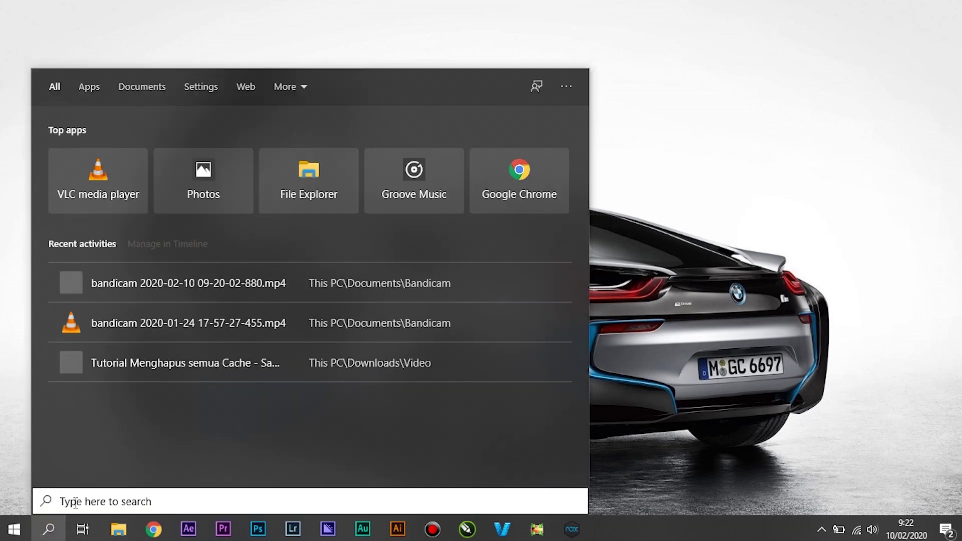
left_click(93, 498)
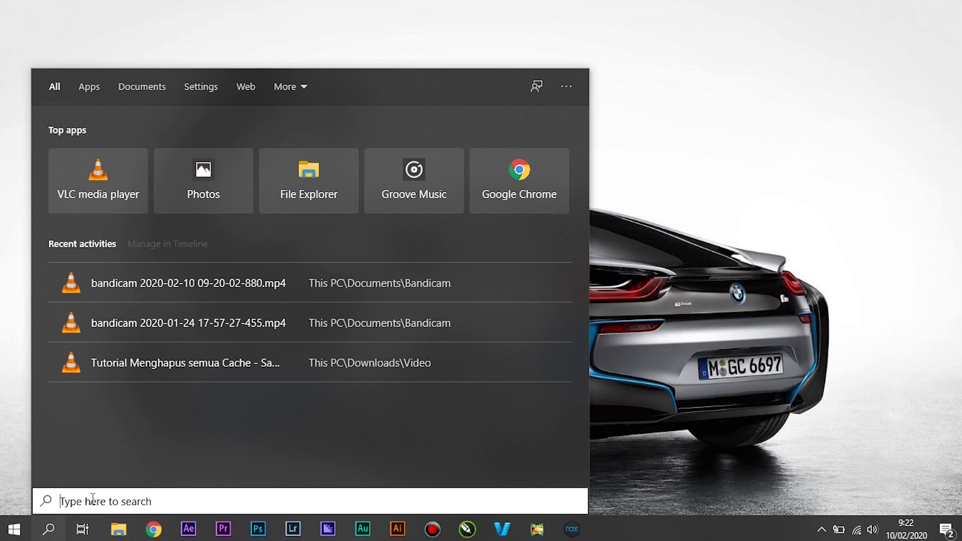
type("%temp%")
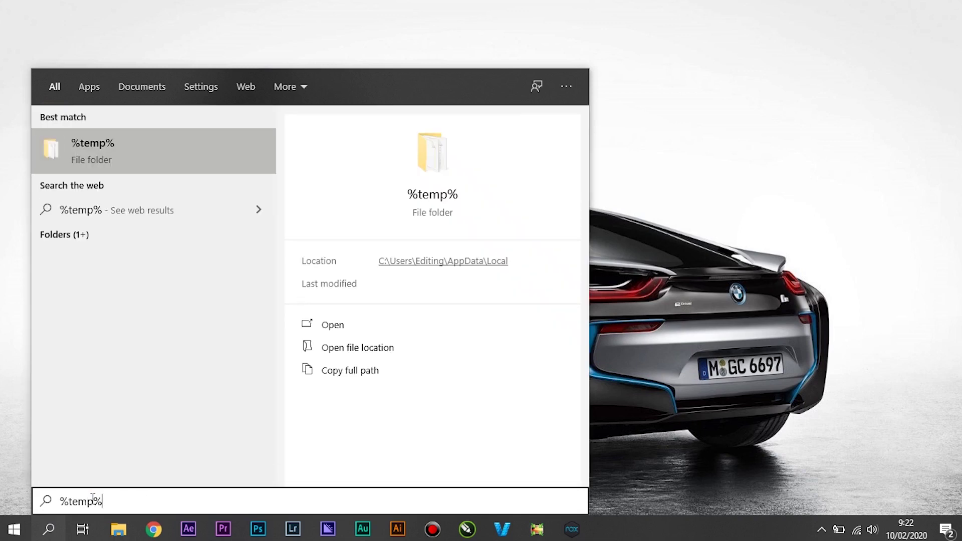
left_click(136, 150)
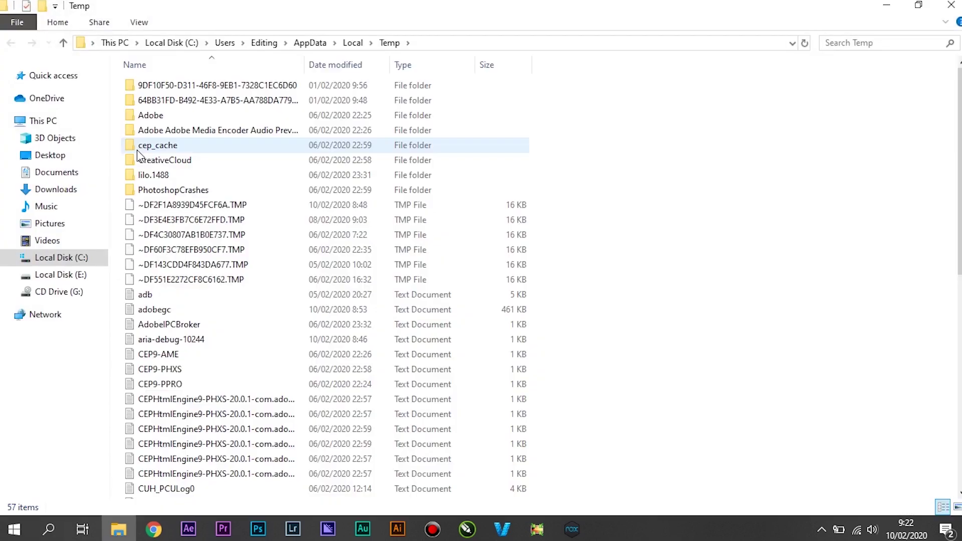
Look over the user's Temp folder and delete all the files and folders in it
scroll(458, 209, "down", 9)
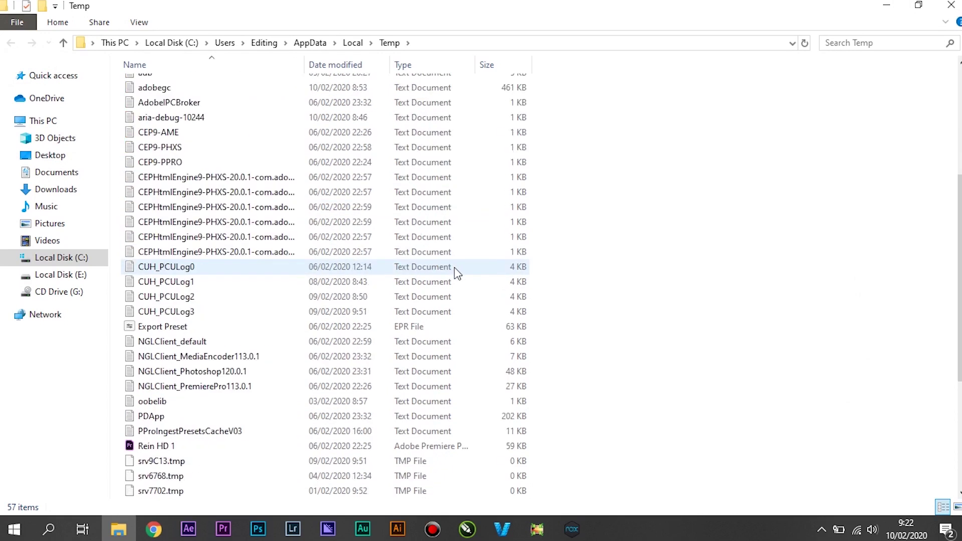
scroll(479, 308, "up", 10)
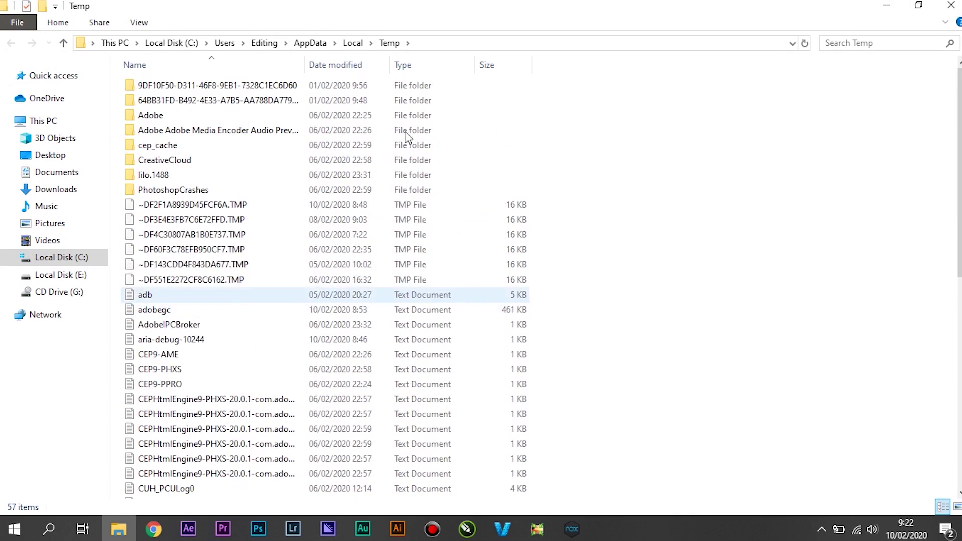
scroll(522, 197, "down", 10)
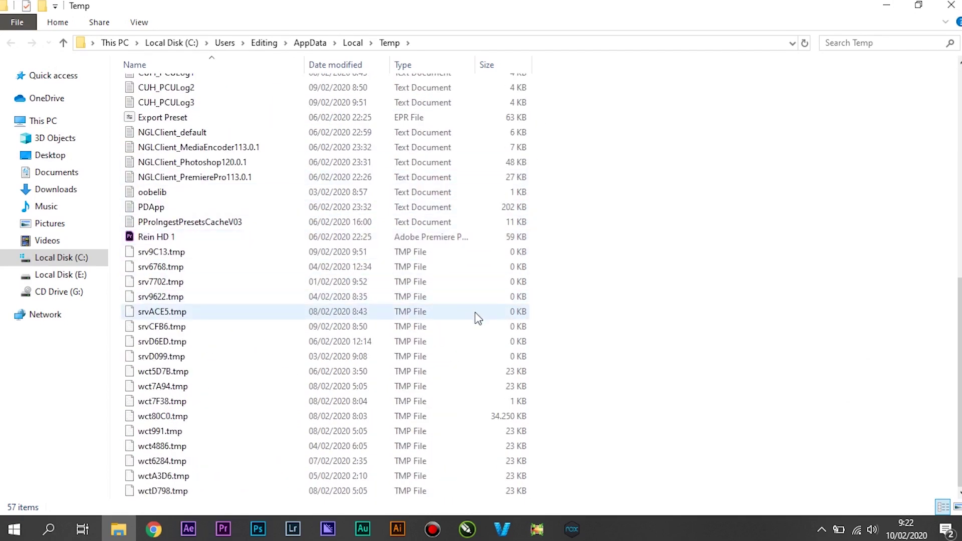
scroll(476, 316, "up", 10)
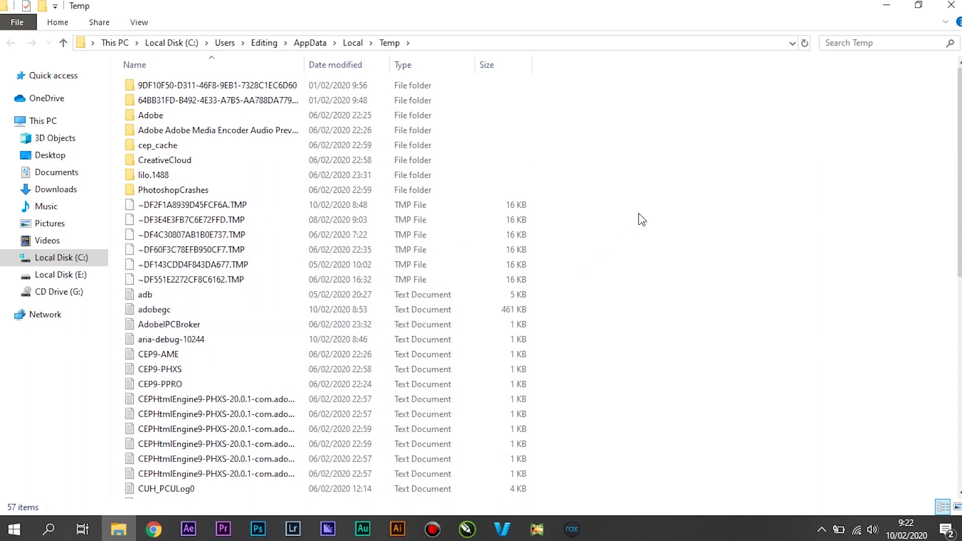
scroll(641, 220, "down", 9)
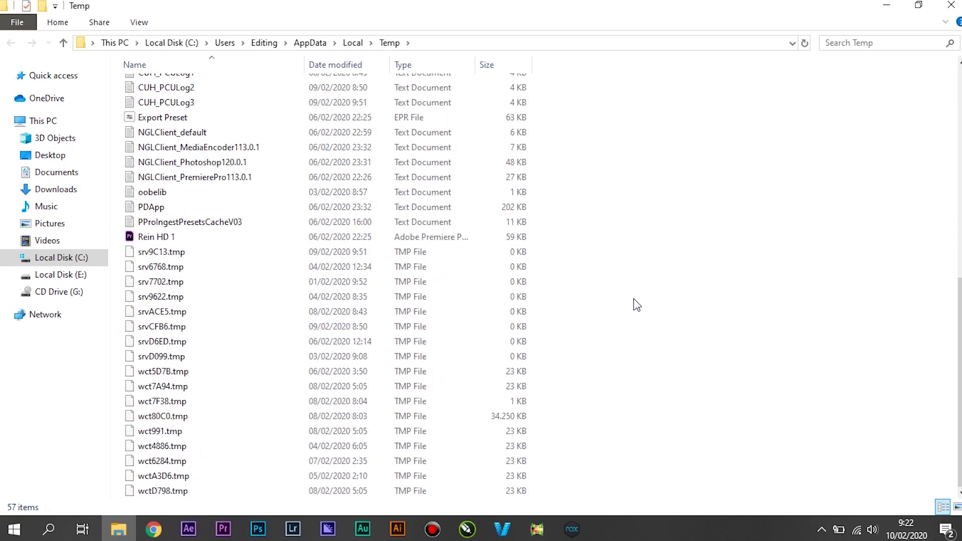
scroll(656, 369, "up", 10)
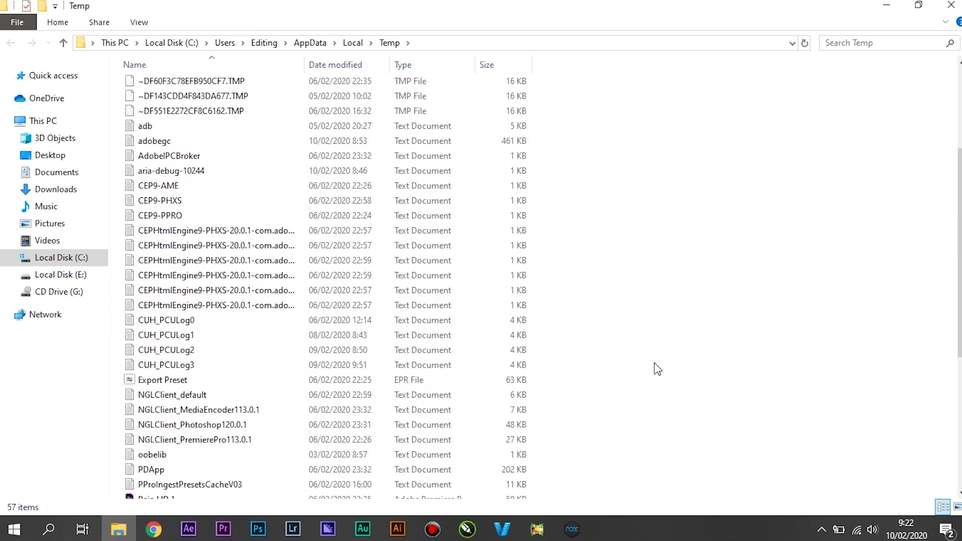
left_click(468, 313)
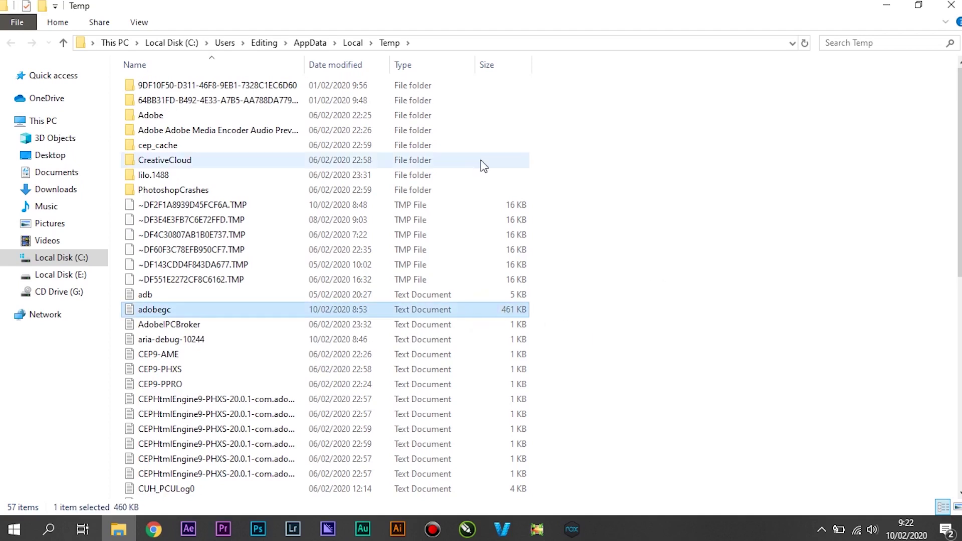
left_click(360, 279)
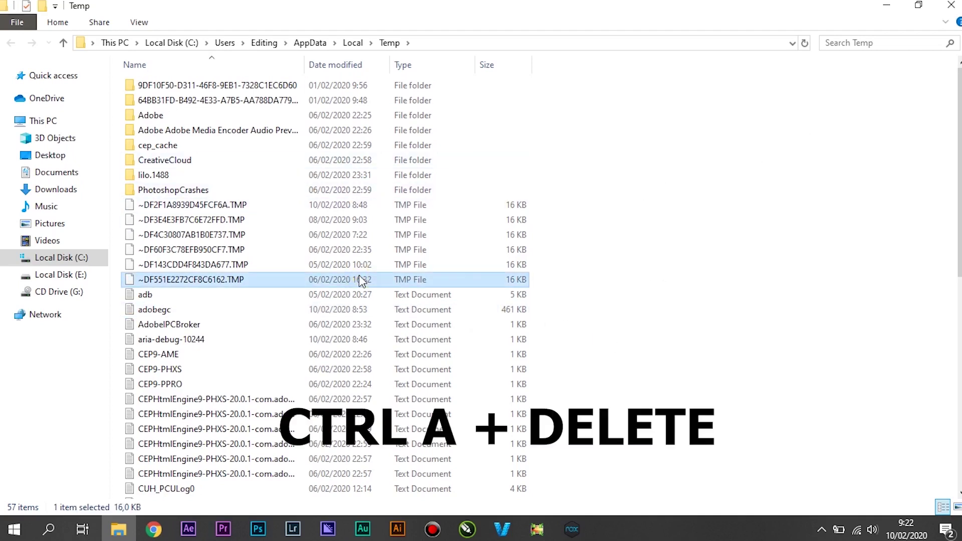
key("ctrl+a")
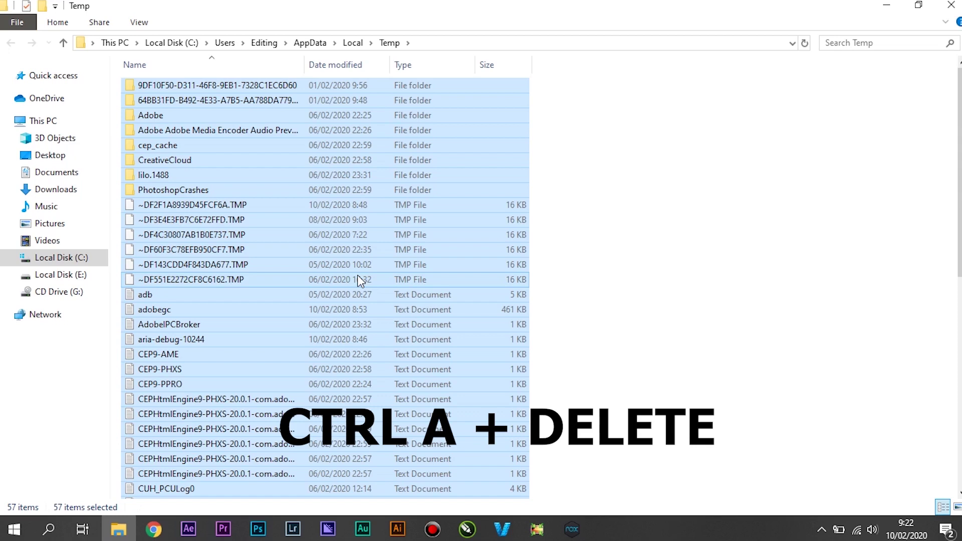
key("Delete")
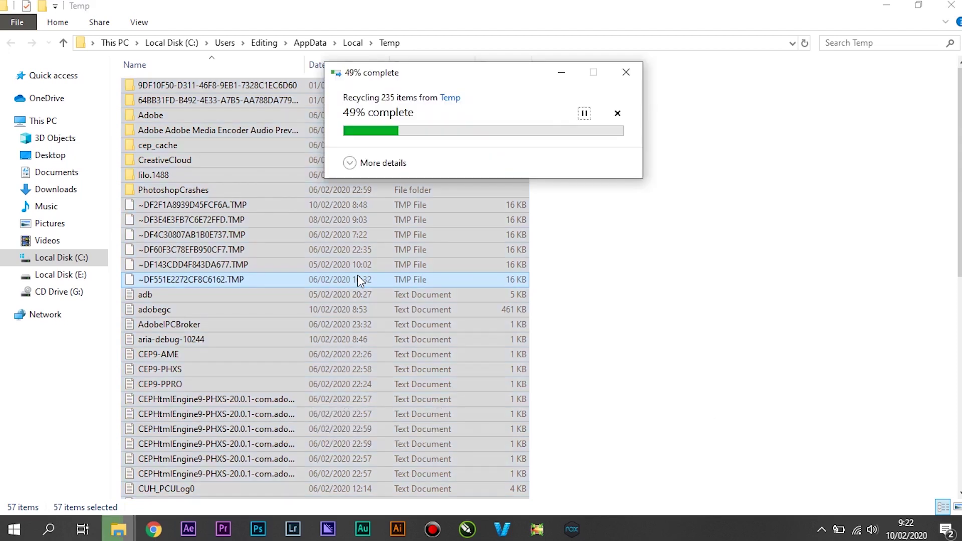
Skip all items that are in use for the current deletion and close the user's Temp folder
left_click(401, 205)
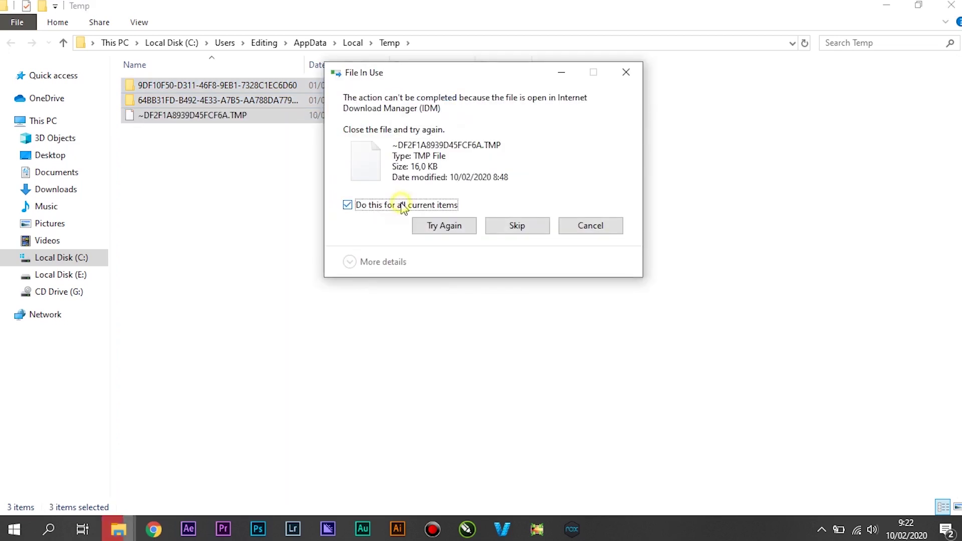
left_click(516, 227)
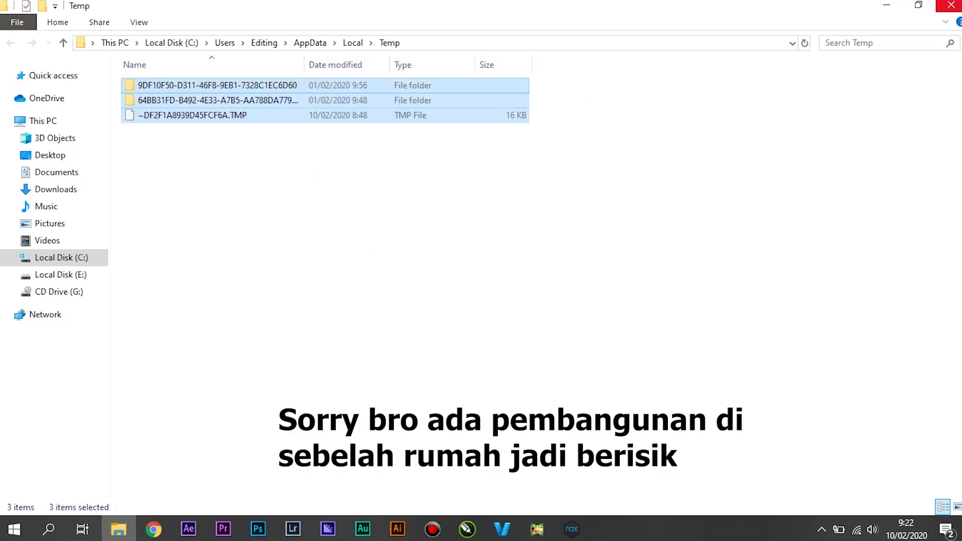
left_click(951, 5)
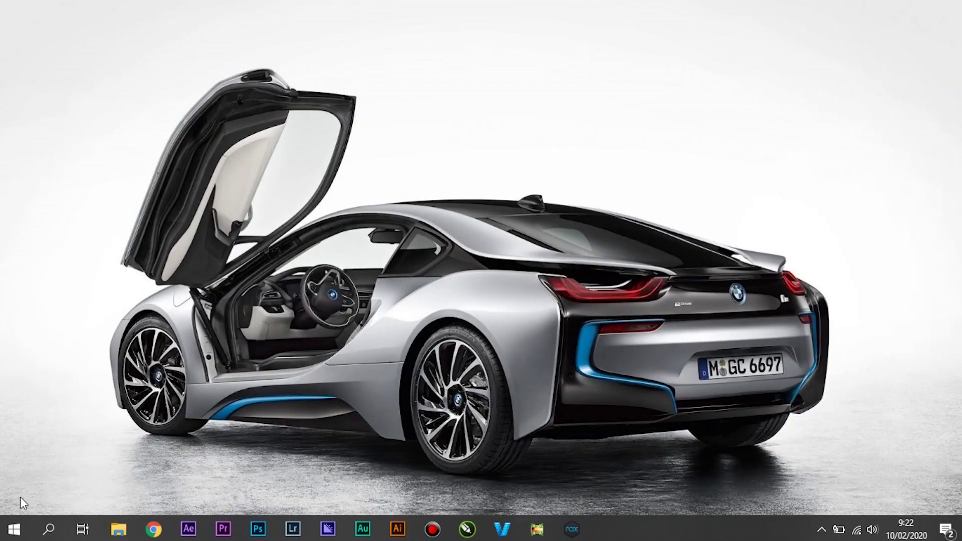
Find and open the Run app, and use it to open TEMP
left_click(48, 529)
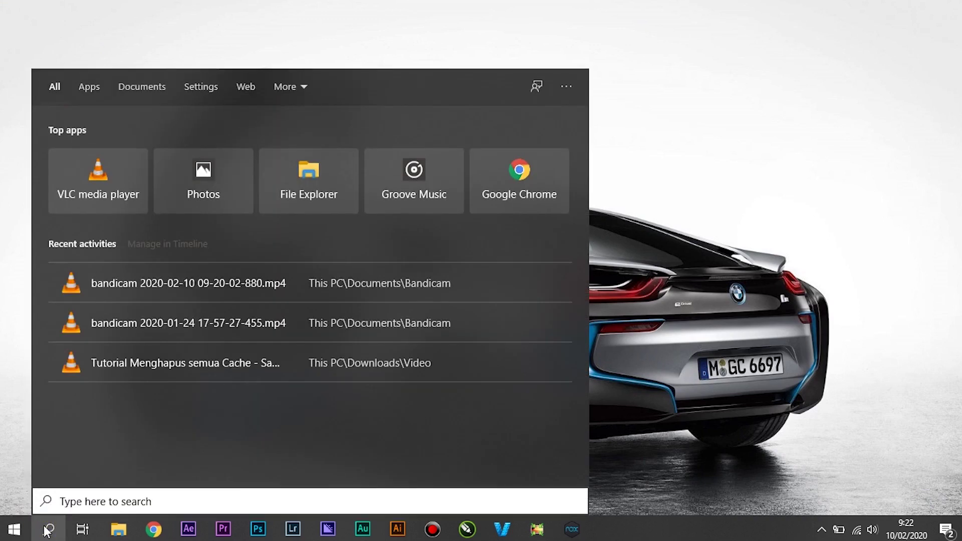
type("run")
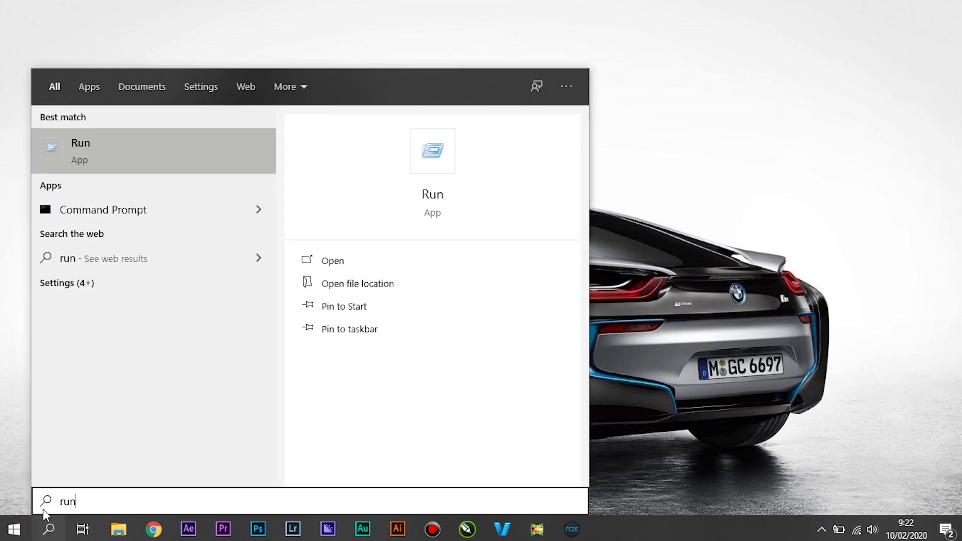
left_click(137, 142)
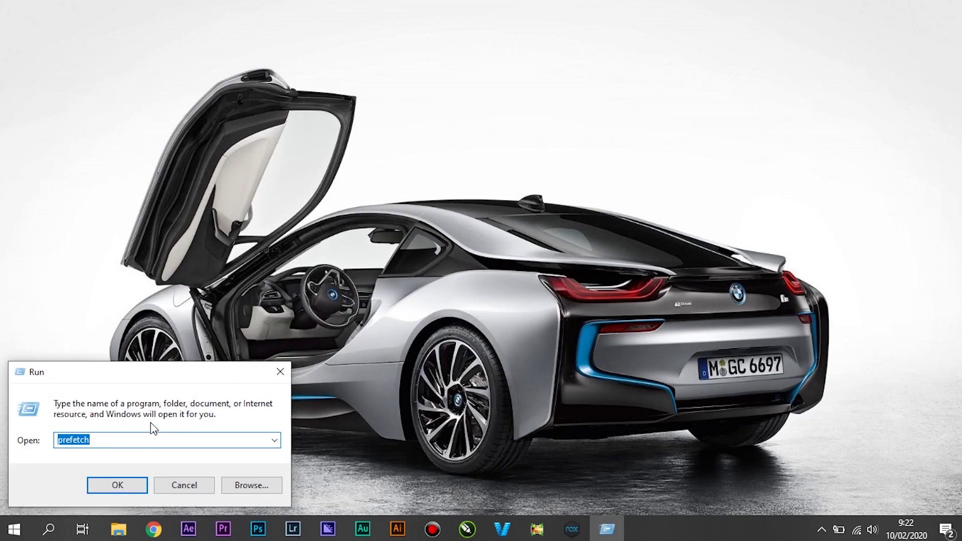
type("TEMP")
left_click(119, 483)
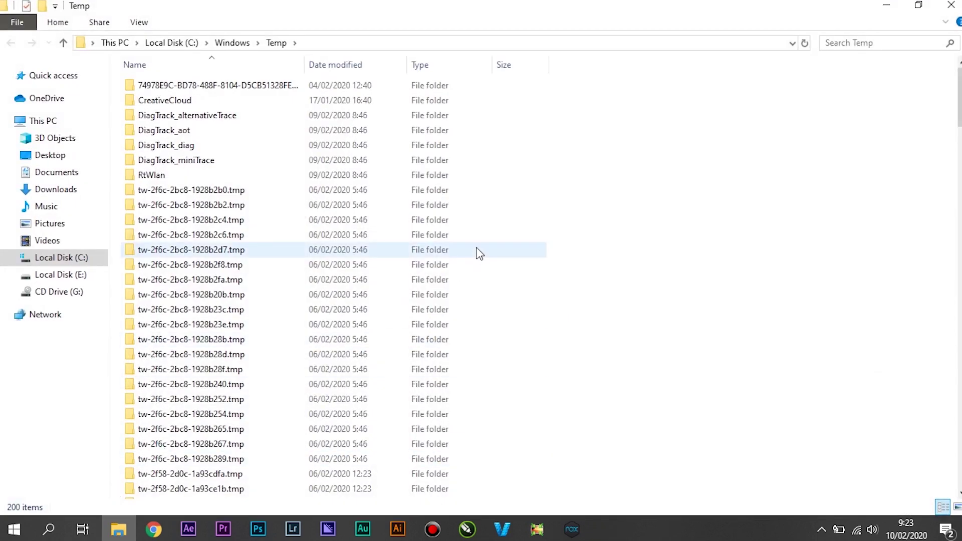
Permanently delete all files and folders in the Windows Temp folder
scroll(479, 253, "down", 20)
scroll(477, 284, "down", 15)
scroll(957, 445, "up", 15)
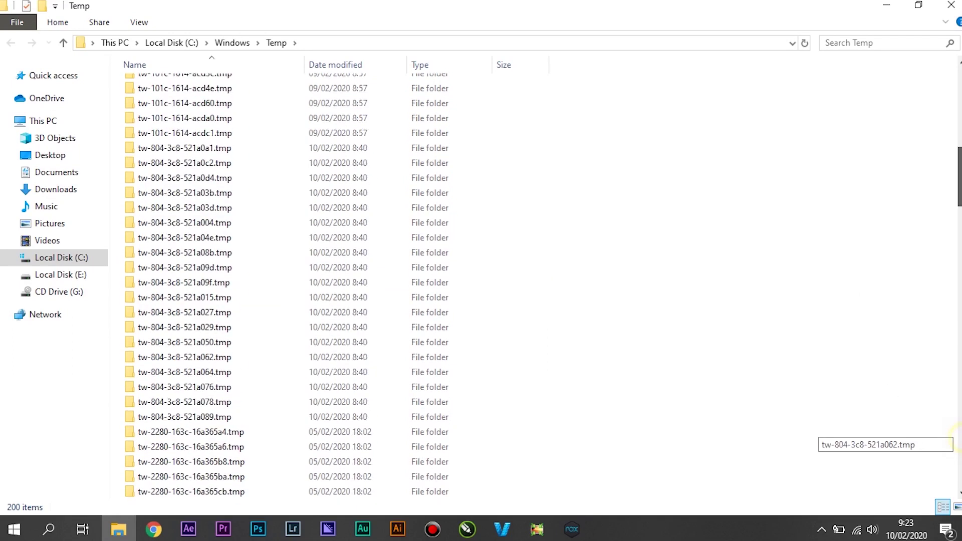
scroll(957, 434, "up", 13)
left_click(538, 278)
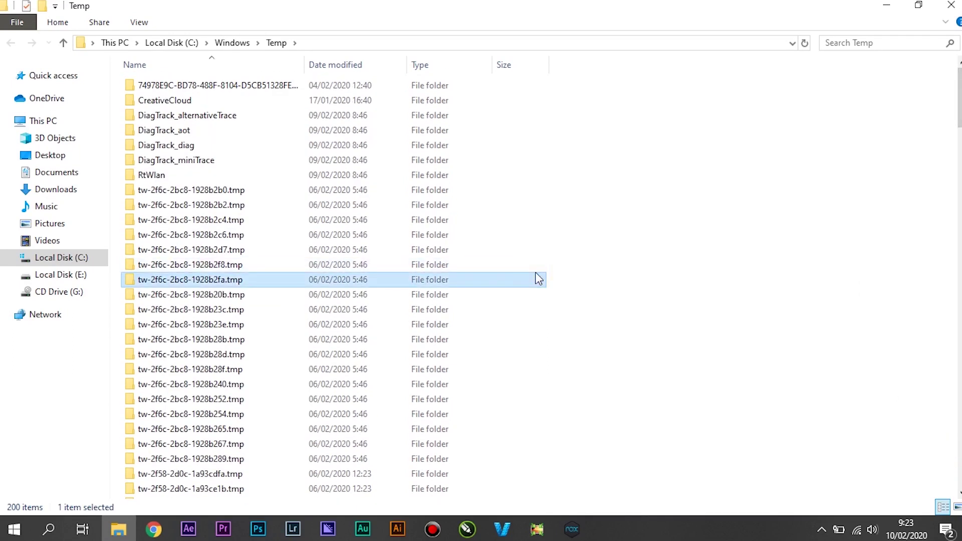
key("ctrl+a")
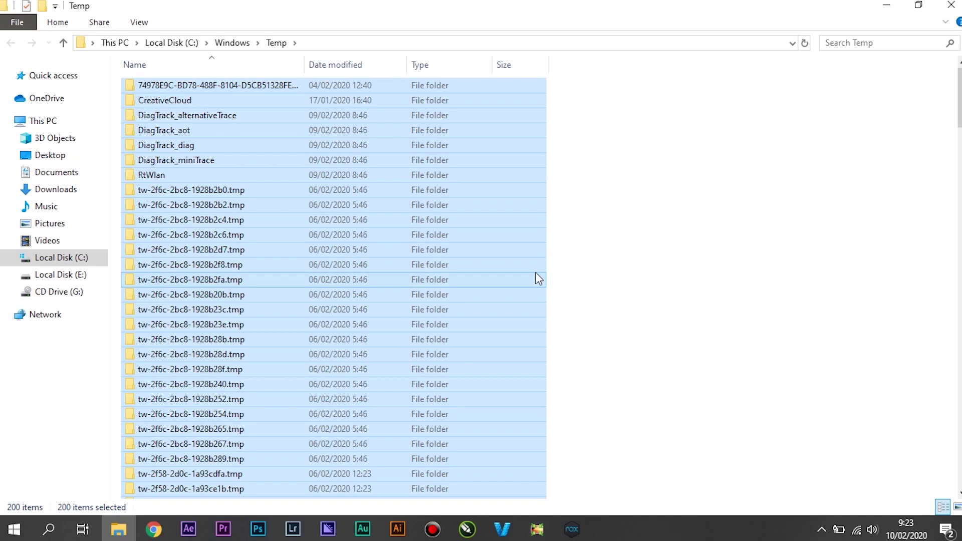
key("shift+Delete")
left_click(535, 272)
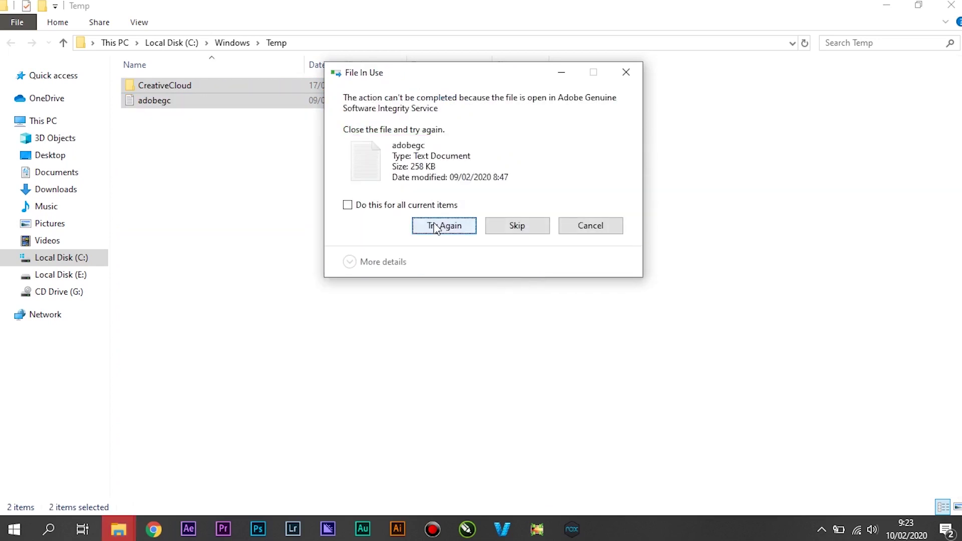
Skip every in-use item in the permanent deletion and close the Windows Temp folder
left_click(412, 206)
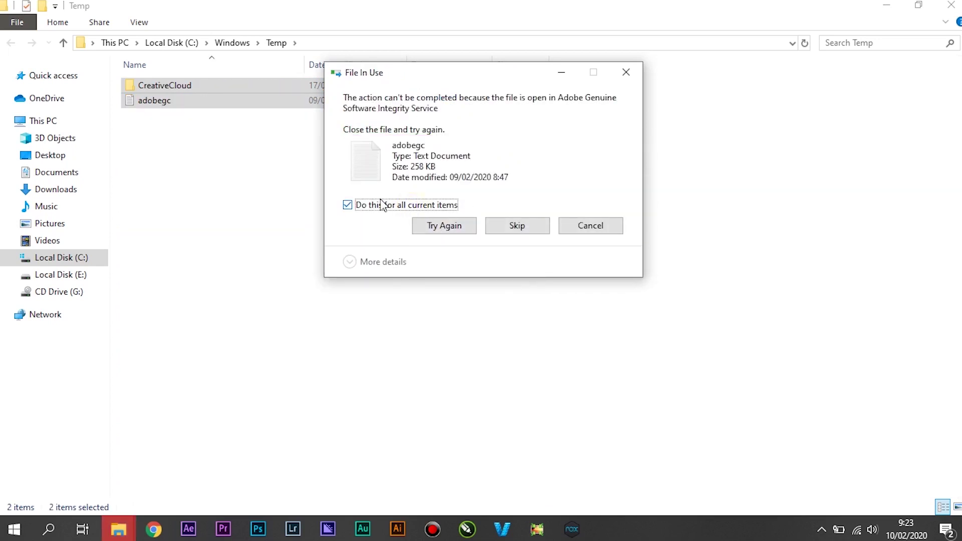
left_click(517, 228)
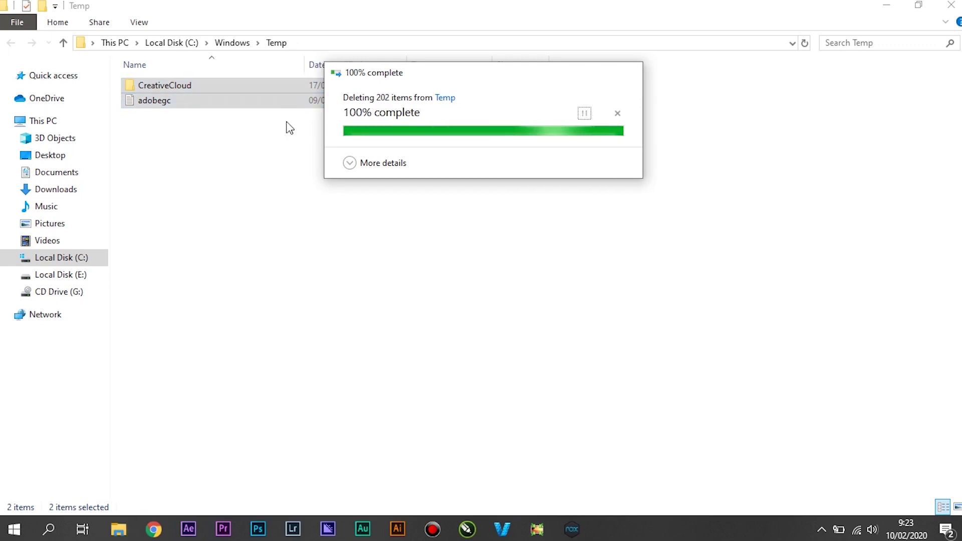
left_click(949, 5)
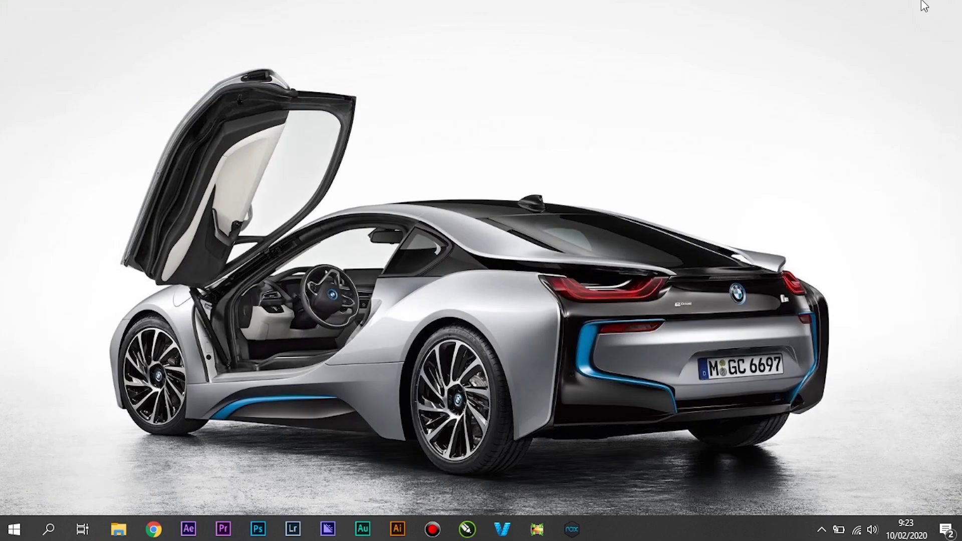
Find and open the Run app, use it to open prefetch, and grant permanent access to the Prefetch folder
left_click(52, 527)
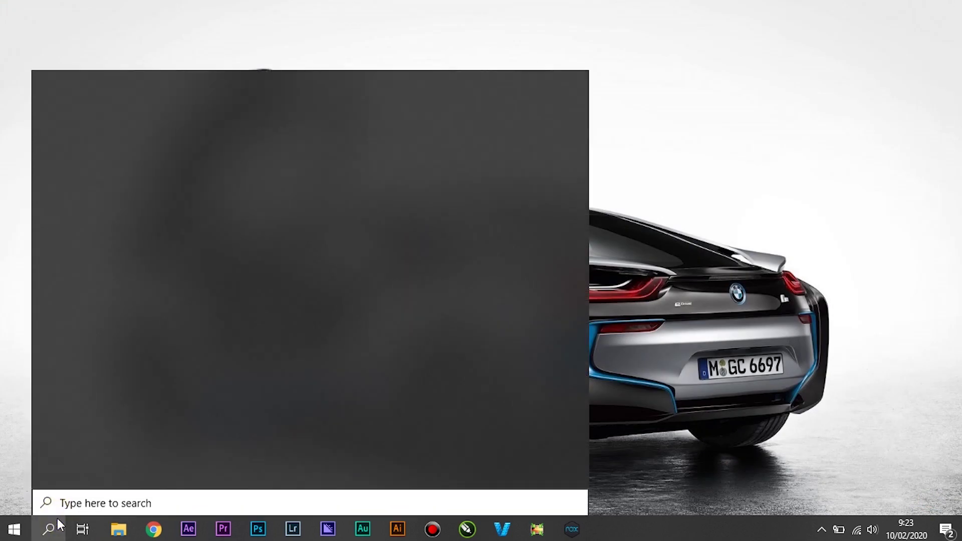
type("run")
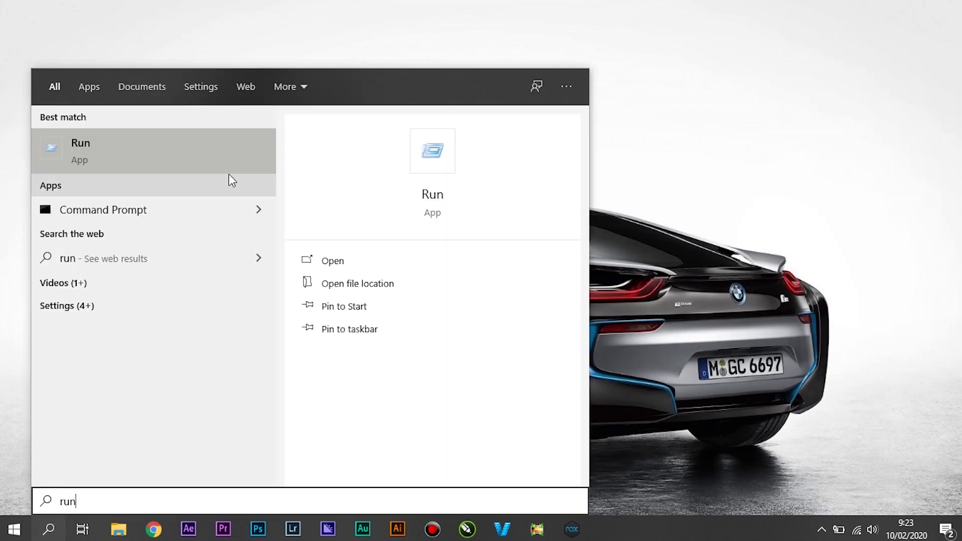
left_click(204, 167)
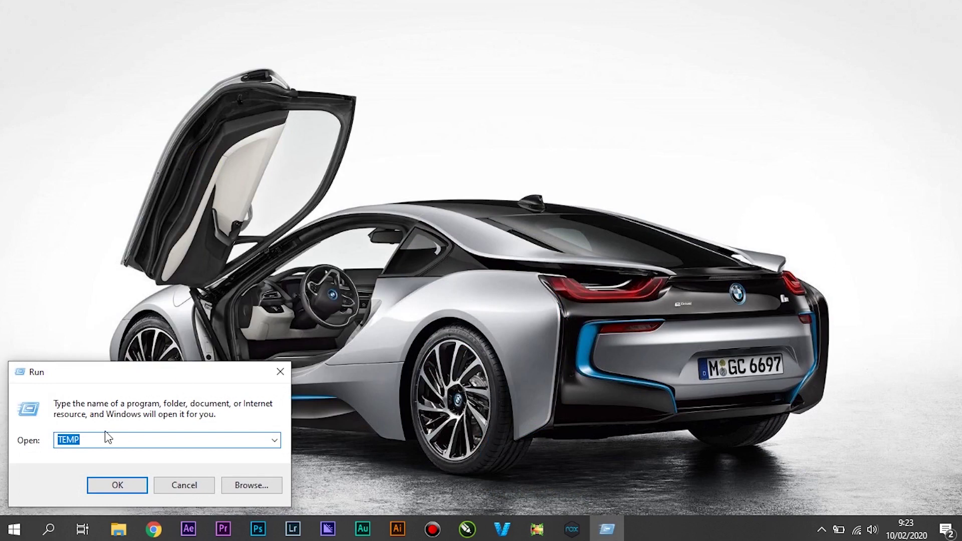
type("p")
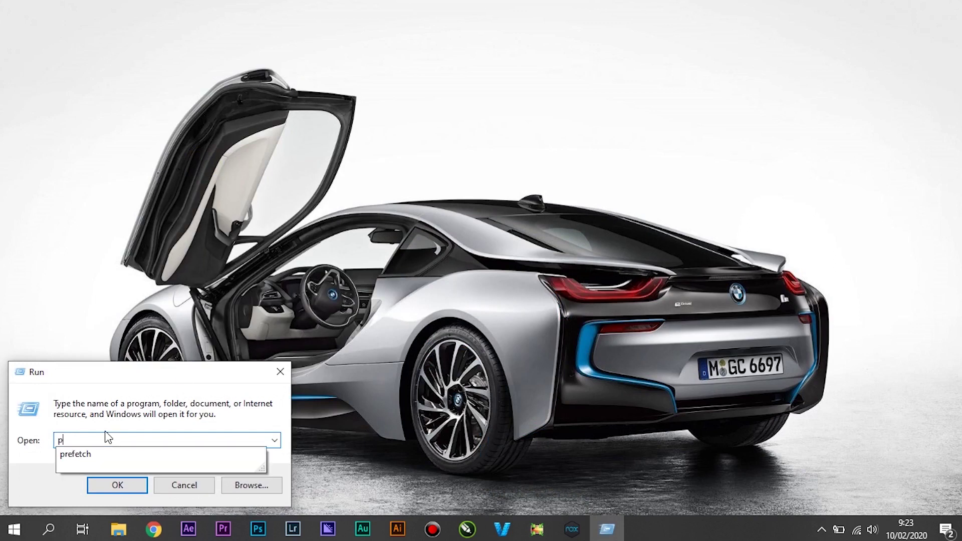
type("refetch")
left_click(118, 484)
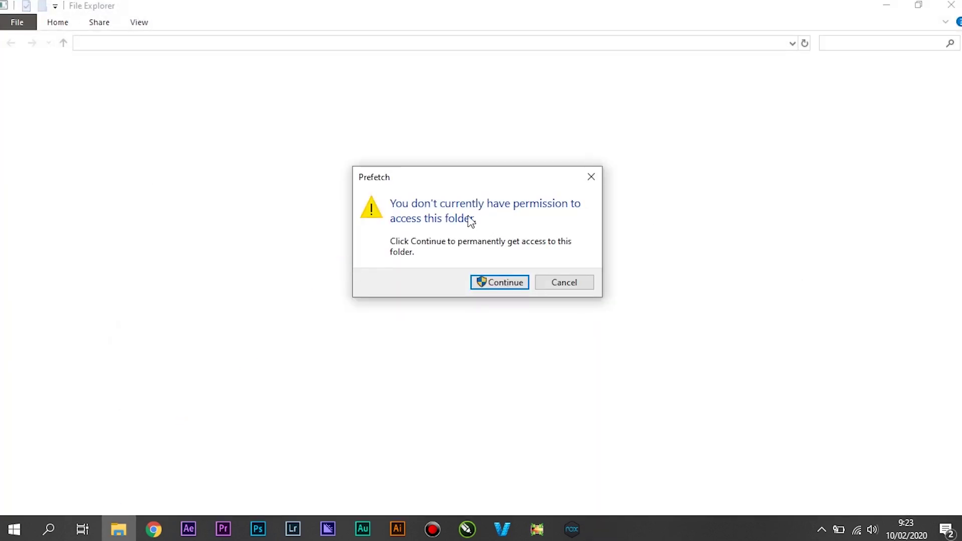
left_click(496, 276)
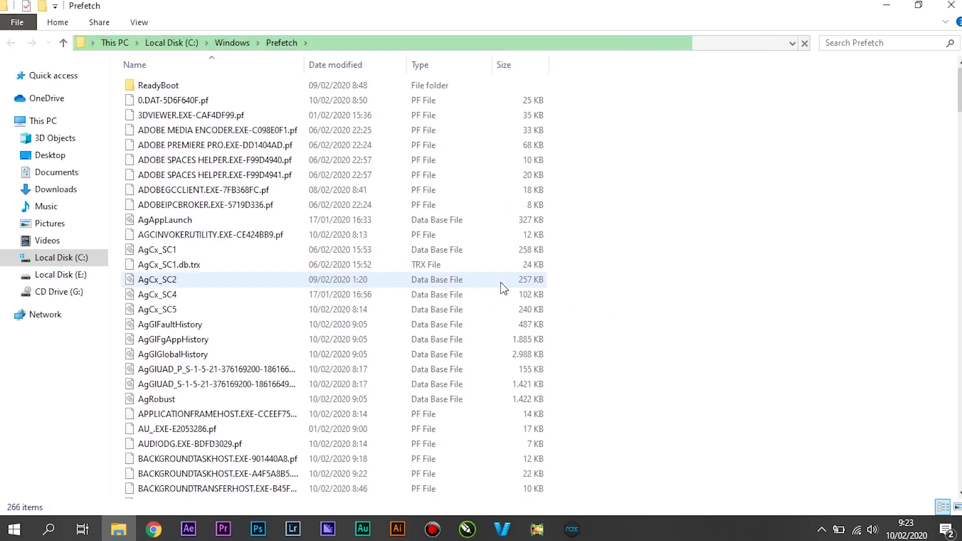
Select all files and folders in the Prefetch folder and delete them
scroll(349, 332, "down", 14)
scroll(348, 330, "down", 7)
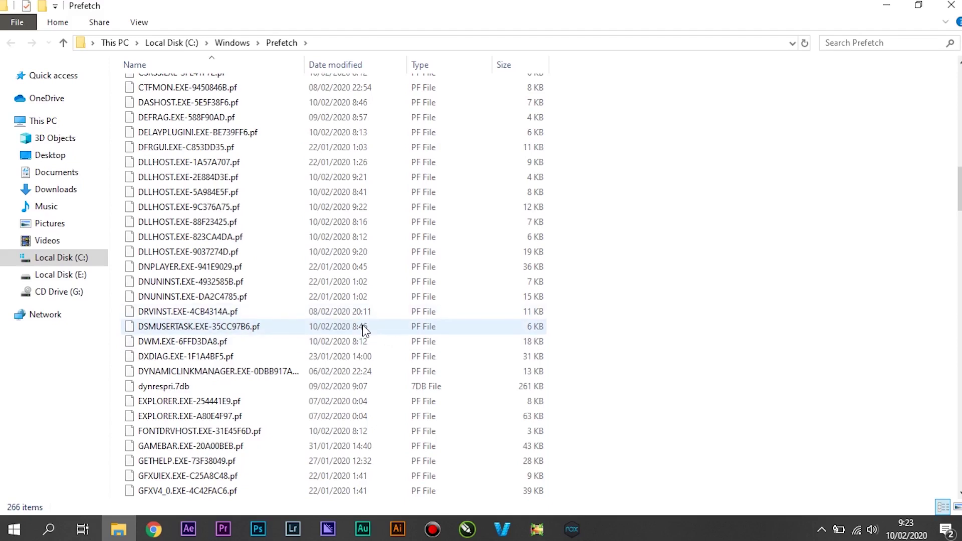
scroll(363, 323, "up", 20)
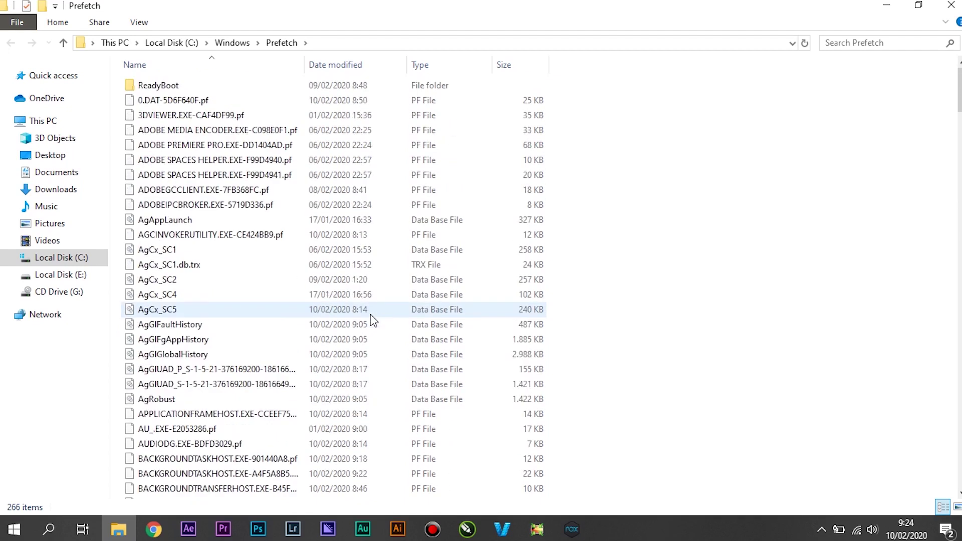
left_click(396, 190)
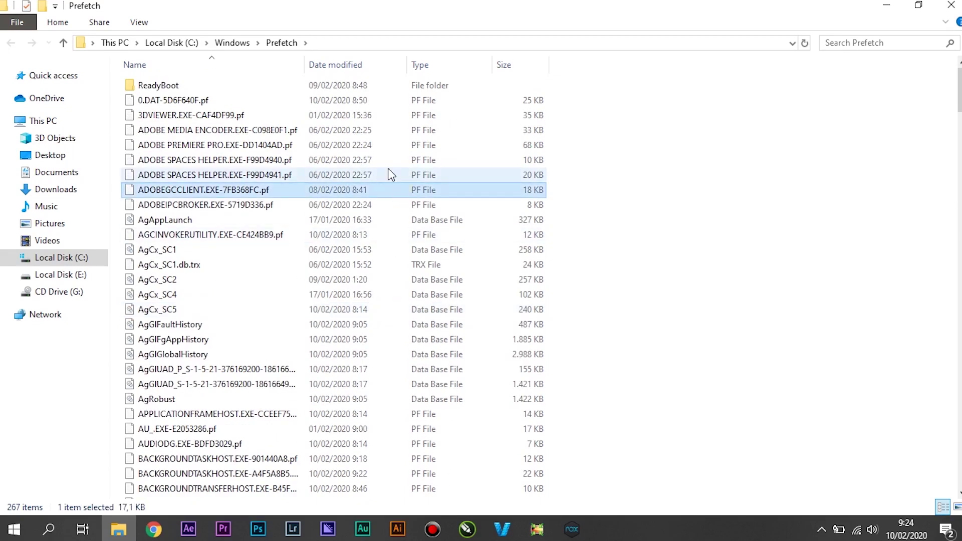
key("ctrl+a")
scroll(387, 172, "down", 20)
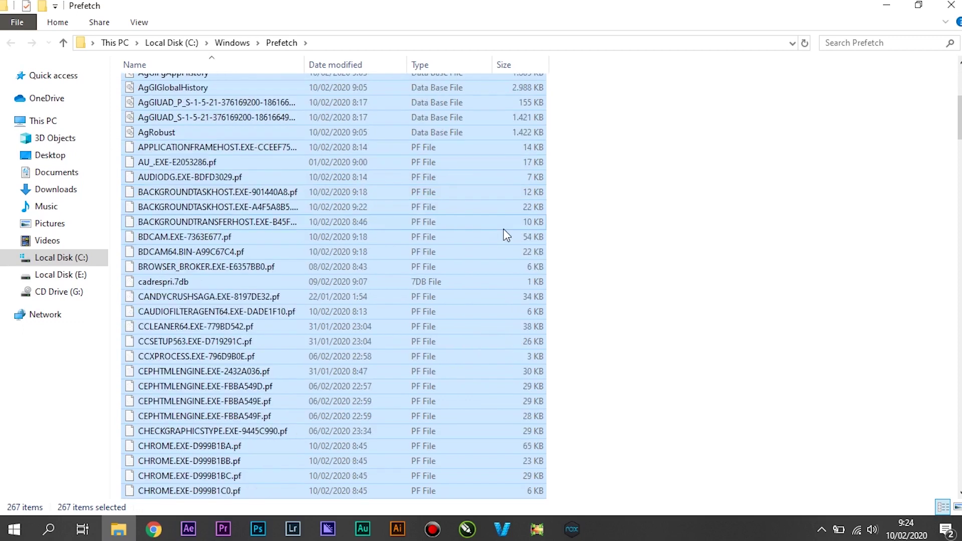
scroll(464, 247, "up", 6)
scroll(466, 250, "up", 6)
left_click(441, 261)
key("ctrl+a")
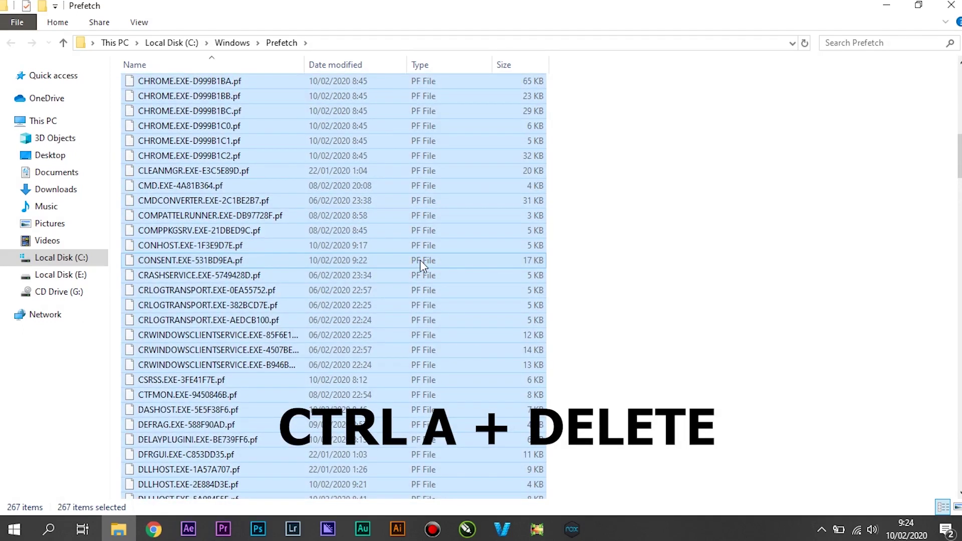
key("Delete")
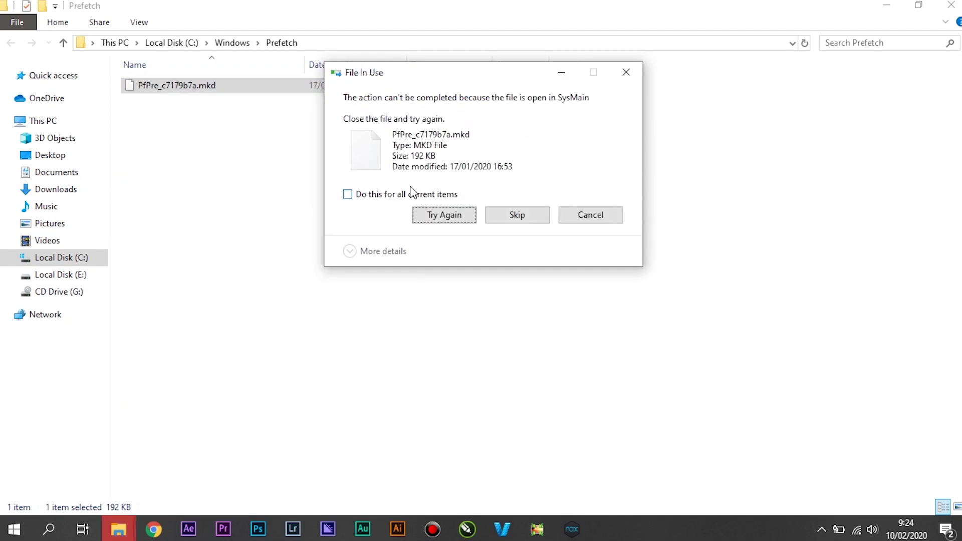
Skip all in-use items in the current deletion and close the Prefetch folder
left_click(349, 194)
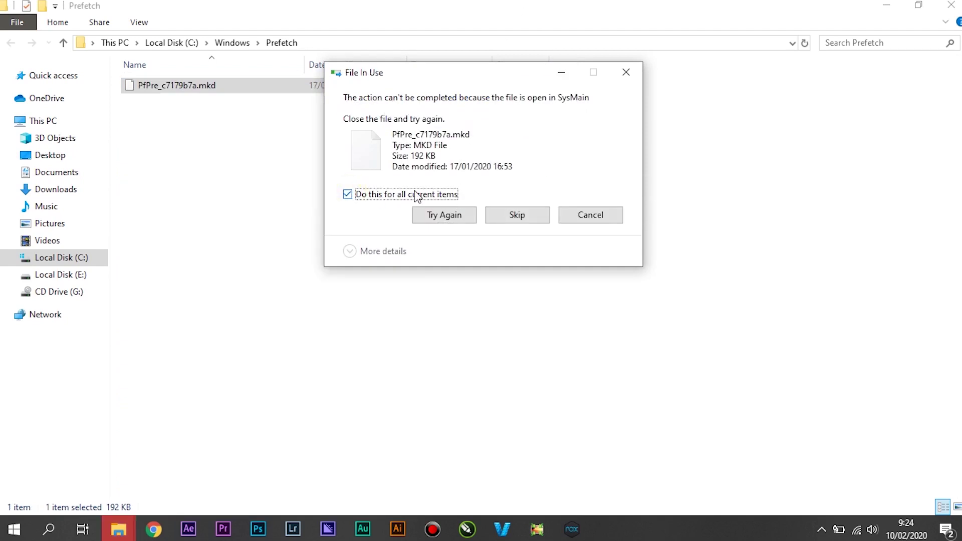
left_click(504, 212)
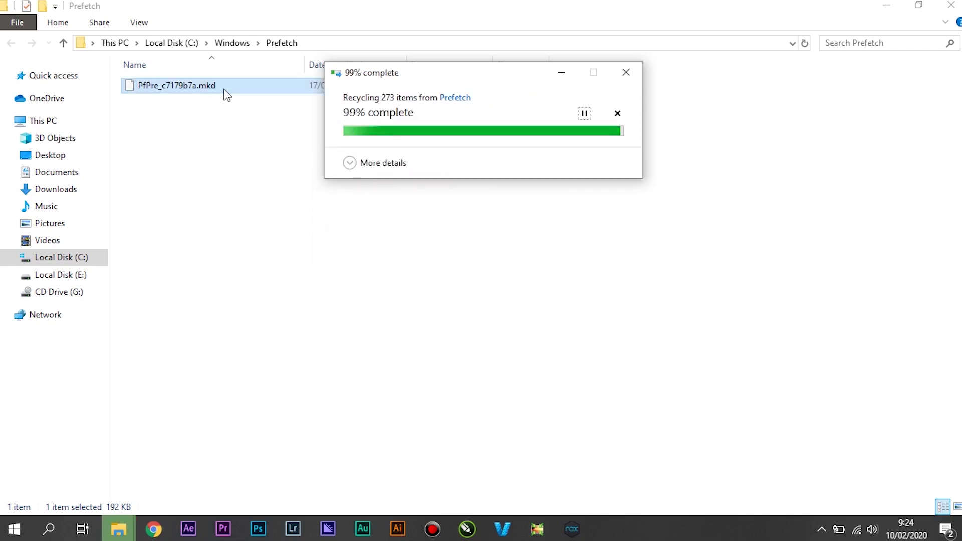
left_click(951, 5)
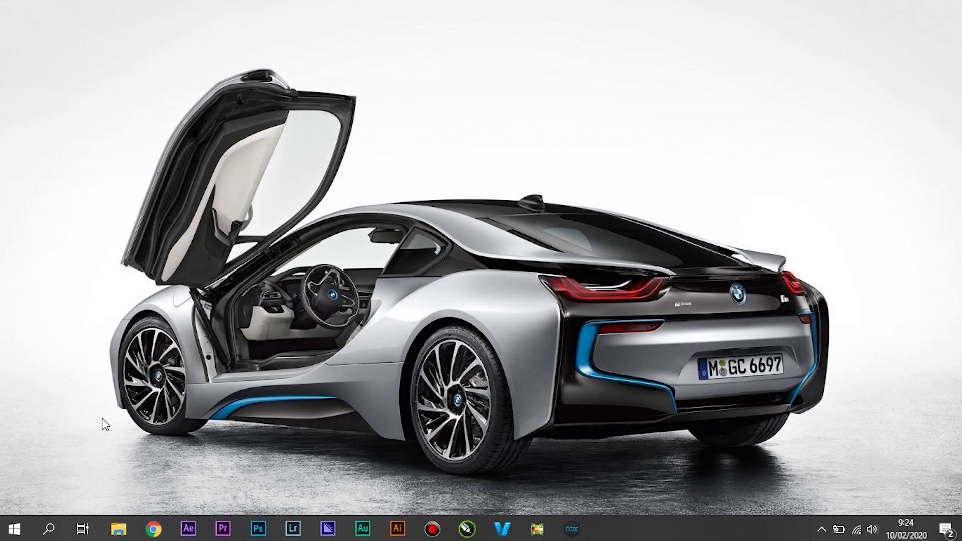
Open File Explorer at Local Disk (C:), show the drive's properties and start Disk Cleanup for it
left_click(13, 529)
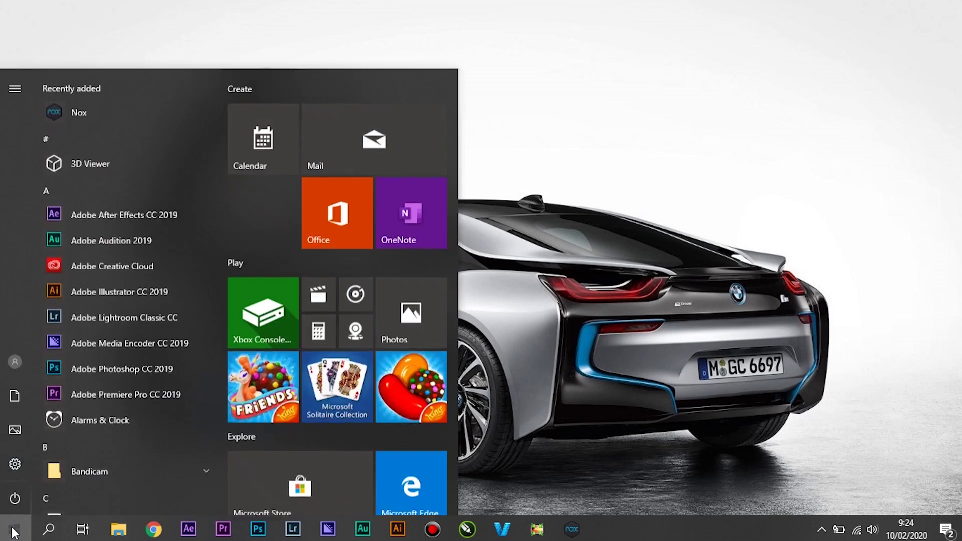
left_click(14, 396)
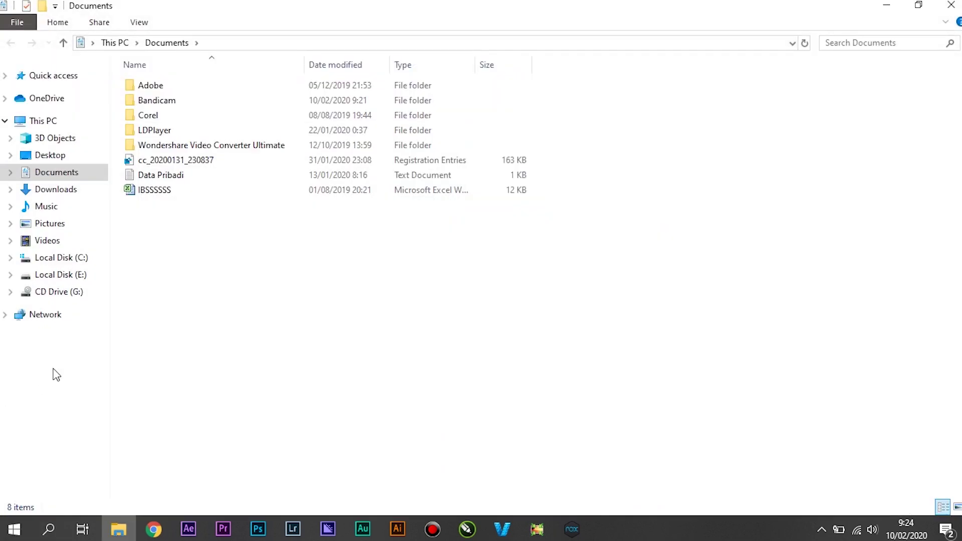
left_click(82, 261)
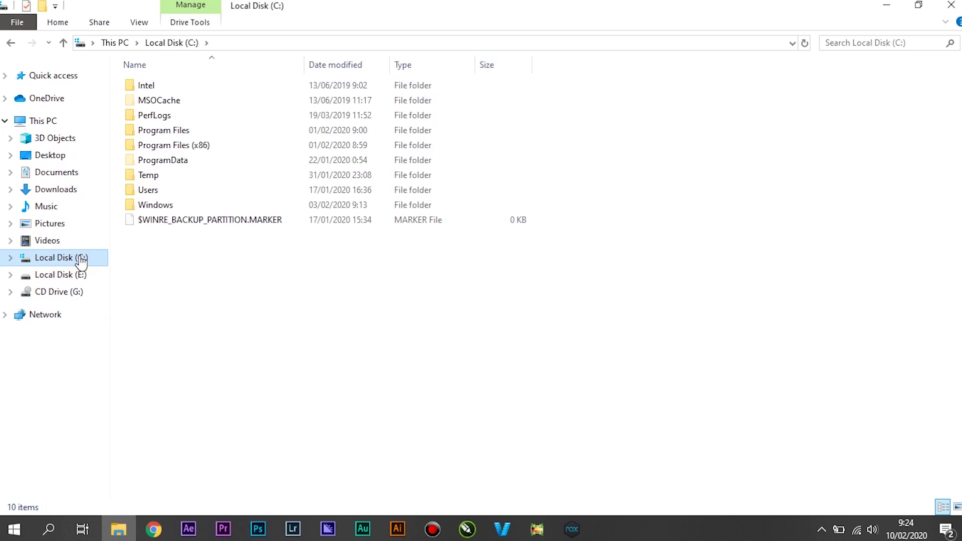
right_click(81, 261)
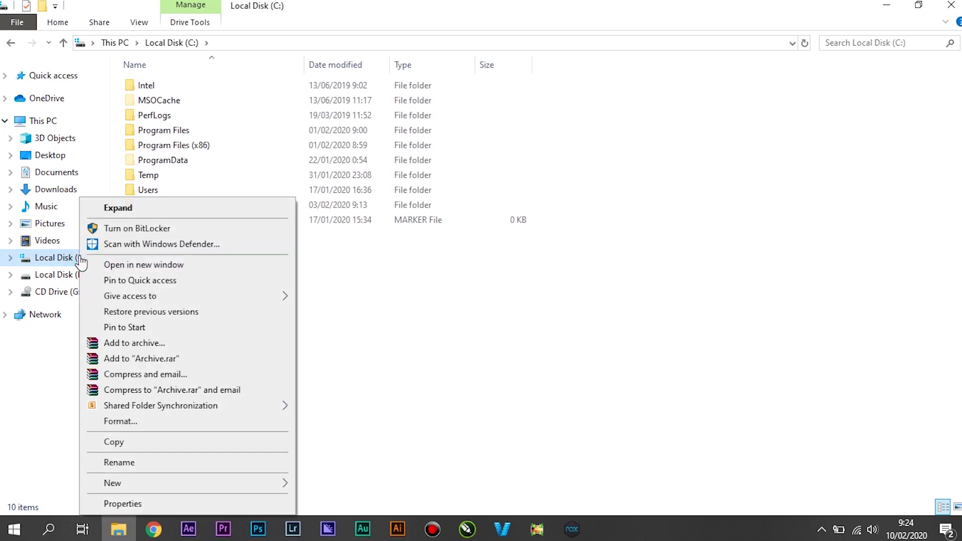
left_click(131, 506)
left_click_drag(281, 167, 655, 55)
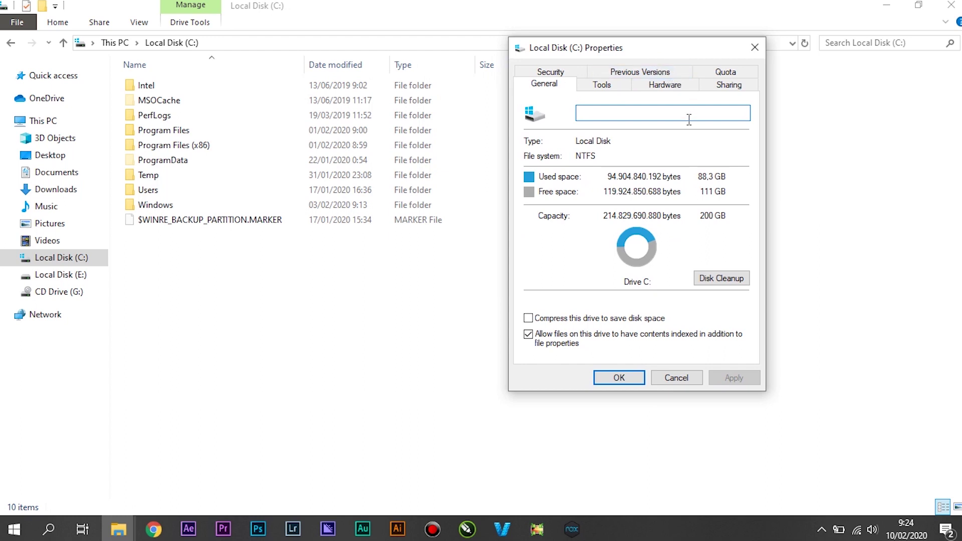
left_click(727, 283)
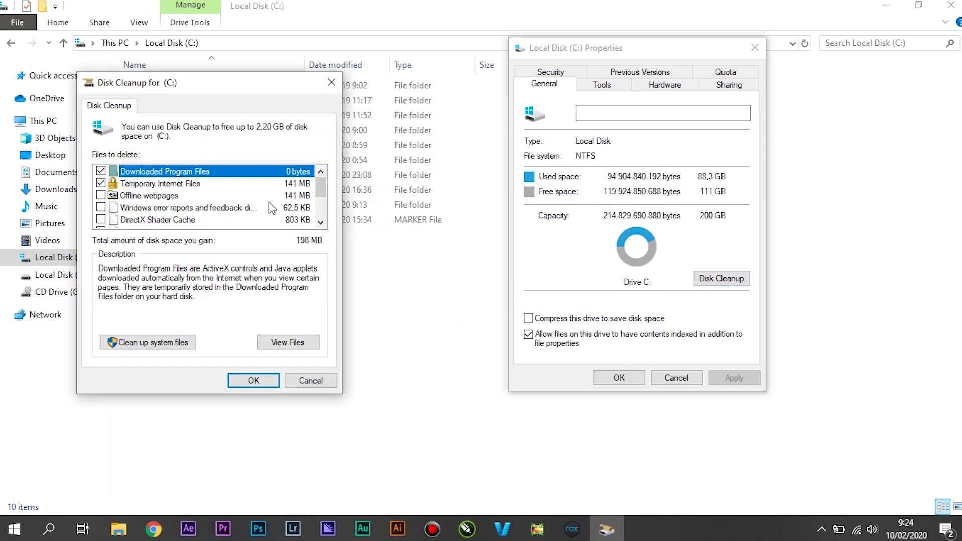
Mark Temporary files, Recycle Bin, Delivery Optimization Files, DirectX Shader Cache, Windows error reports and Offline webpages for cleanup
scroll(228, 206, "down", 2)
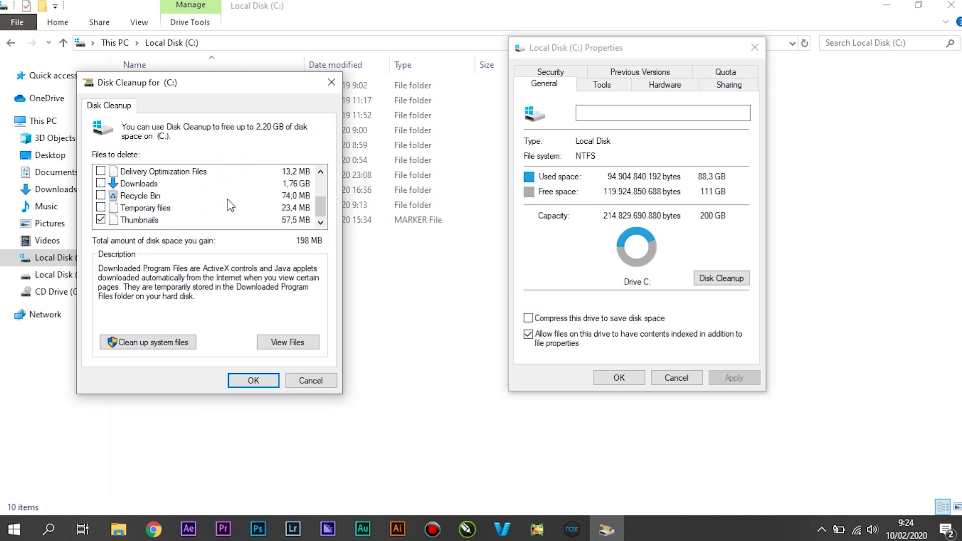
left_click(101, 207)
left_click(101, 195)
scroll(102, 193, "up", 1)
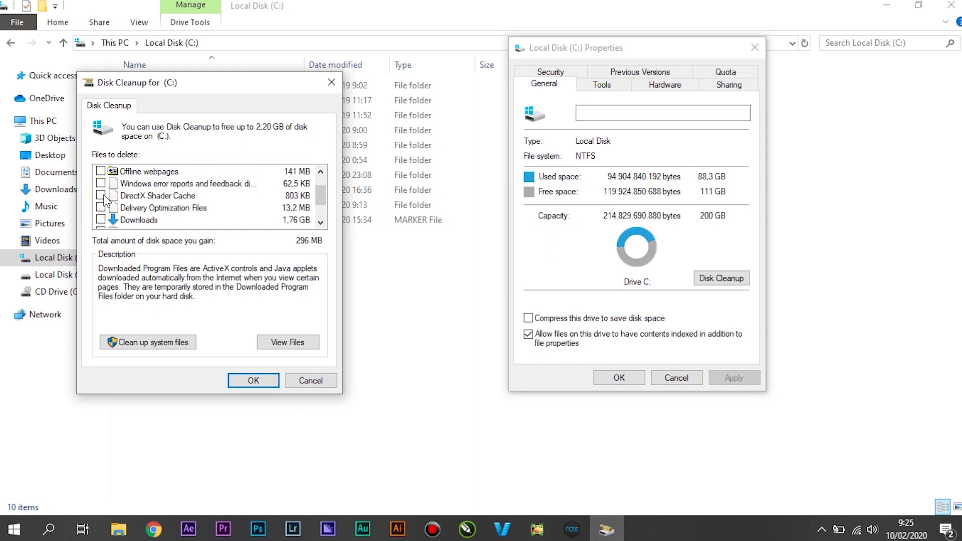
left_click(101, 207)
left_click(100, 195)
left_click(101, 183)
left_click(100, 171)
scroll(103, 175, "up", 1)
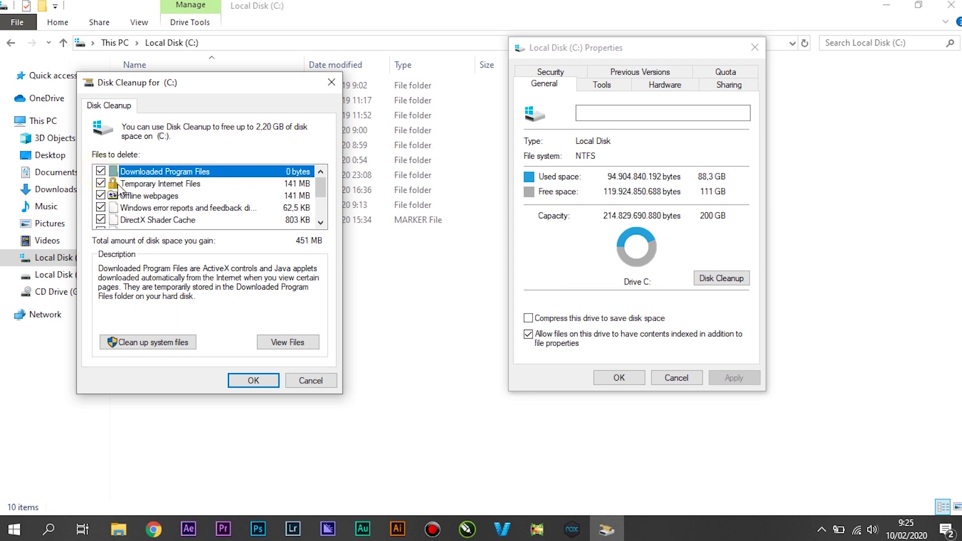
scroll(108, 201, "down", 2)
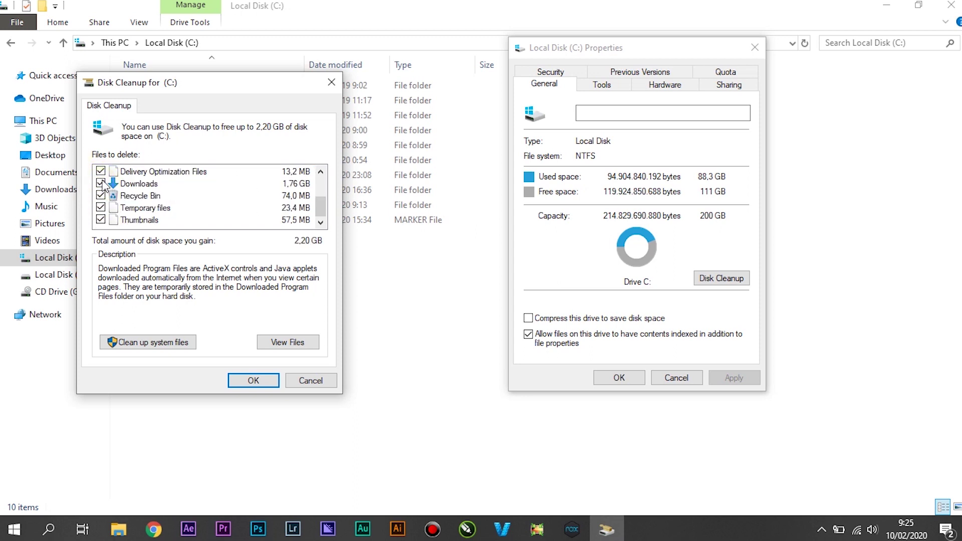
Exclude Downloads from the files to delete in Disk Cleanup
left_click(102, 184)
left_click(102, 184)
left_click(102, 184)
left_click(101, 184)
left_click_drag(165, 84, 449, 78)
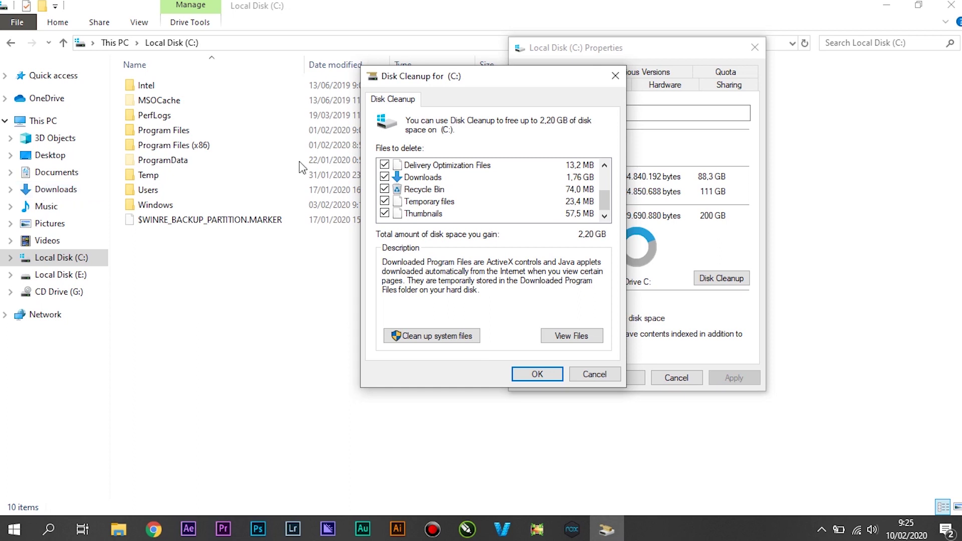
left_click(385, 178)
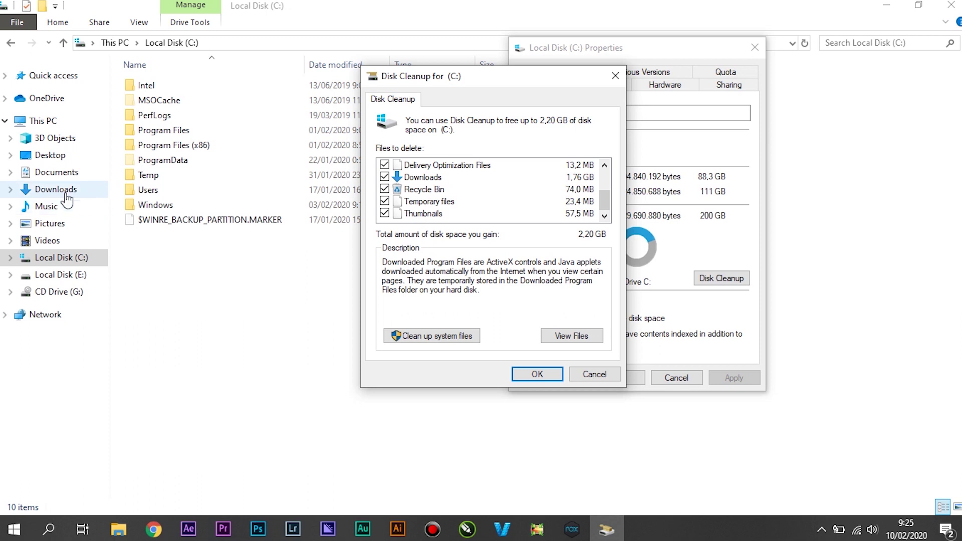
left_click(385, 178)
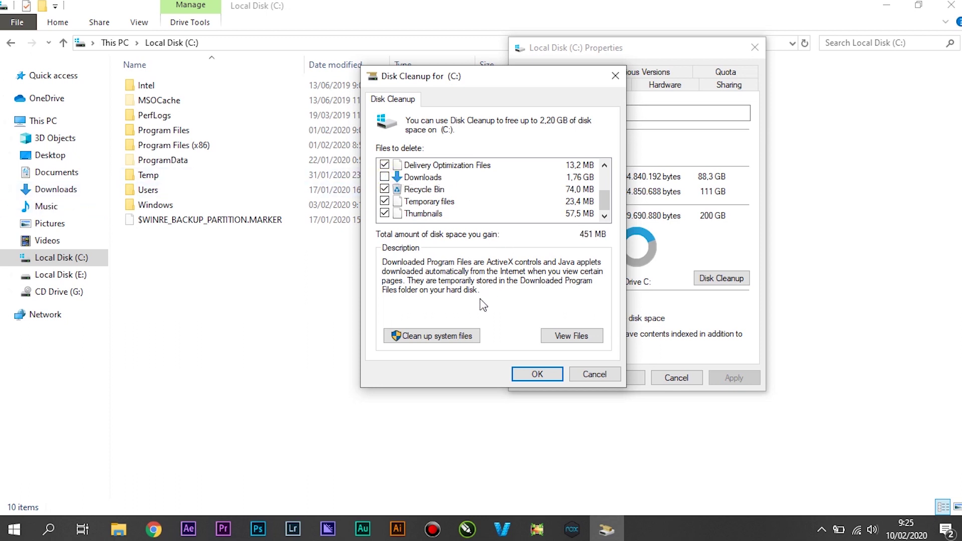
Extend Disk Cleanup to system files and mark every file category for deletion except Downloads
left_click(467, 339)
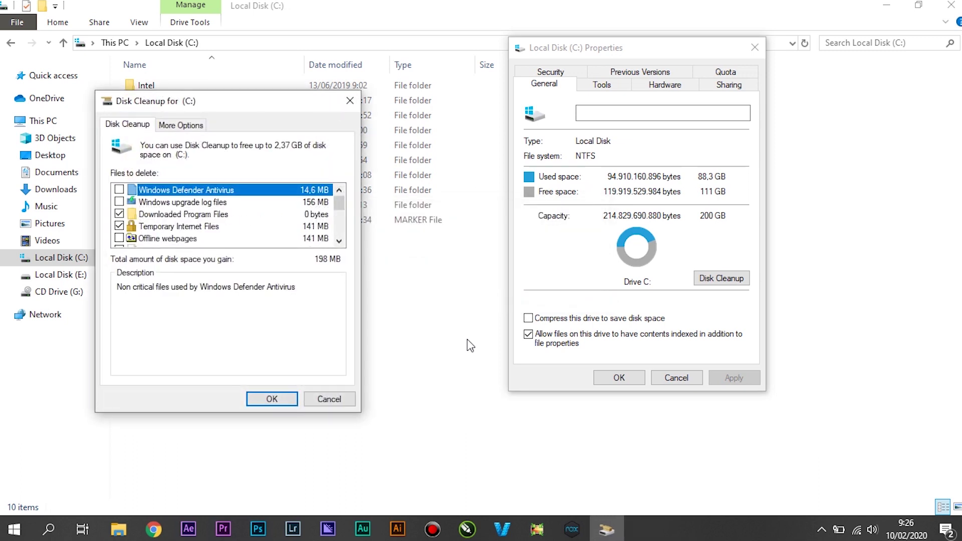
left_click(119, 189)
left_click(120, 202)
left_click(119, 238)
scroll(120, 236, "down", 2)
left_click(119, 202)
left_click(119, 190)
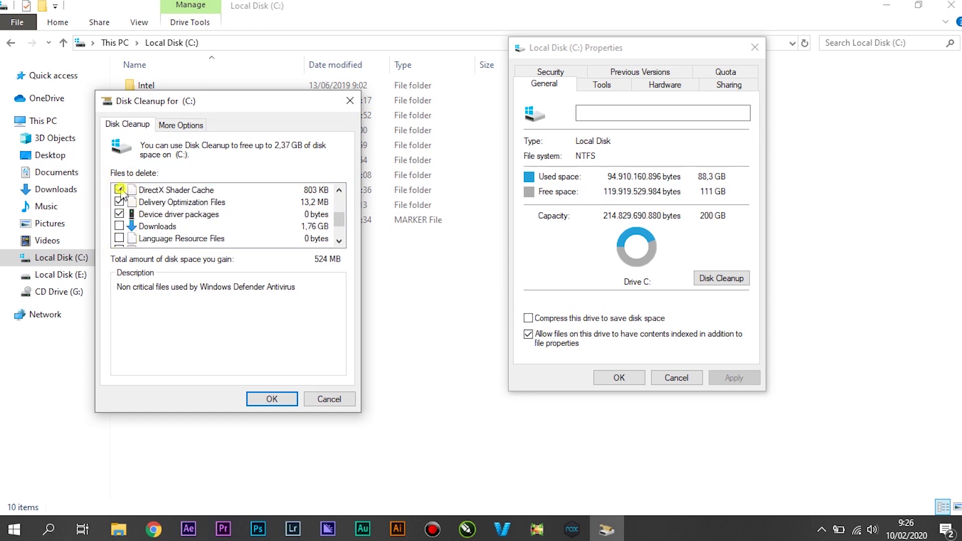
scroll(128, 217, "up", 1)
left_click(119, 214)
scroll(124, 214, "down", 2)
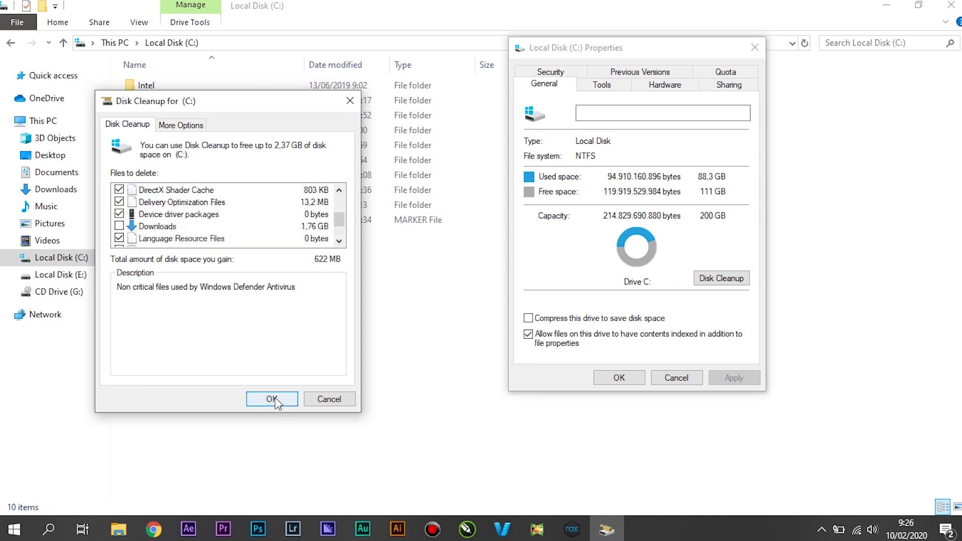
Run the cleanup of drive C:, permanently deleting the marked files, and close the drive's properties
left_click(274, 398)
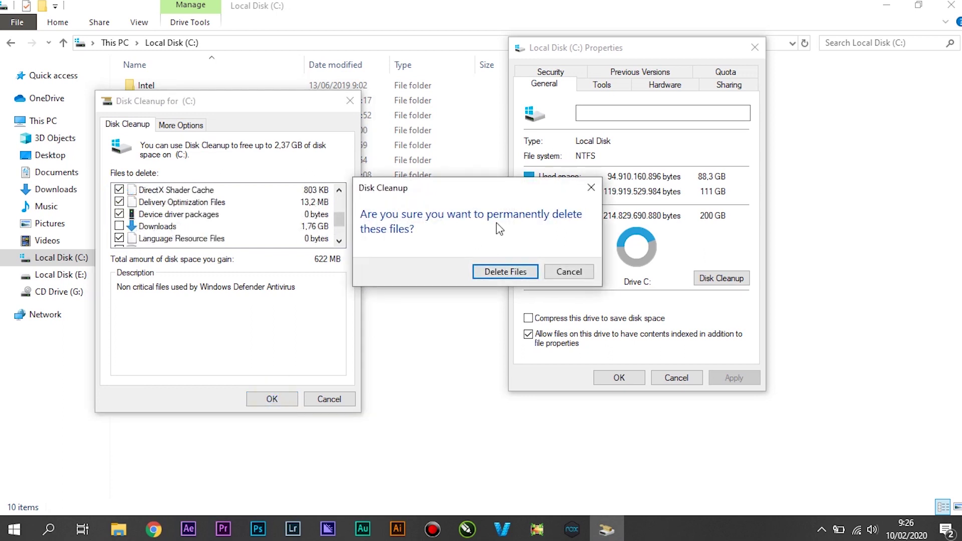
left_click(529, 276)
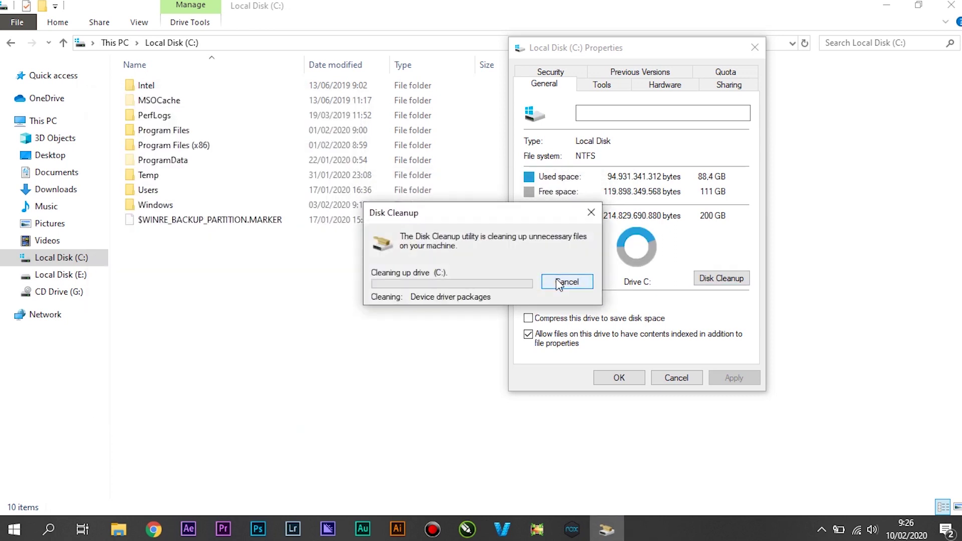
left_click(619, 379)
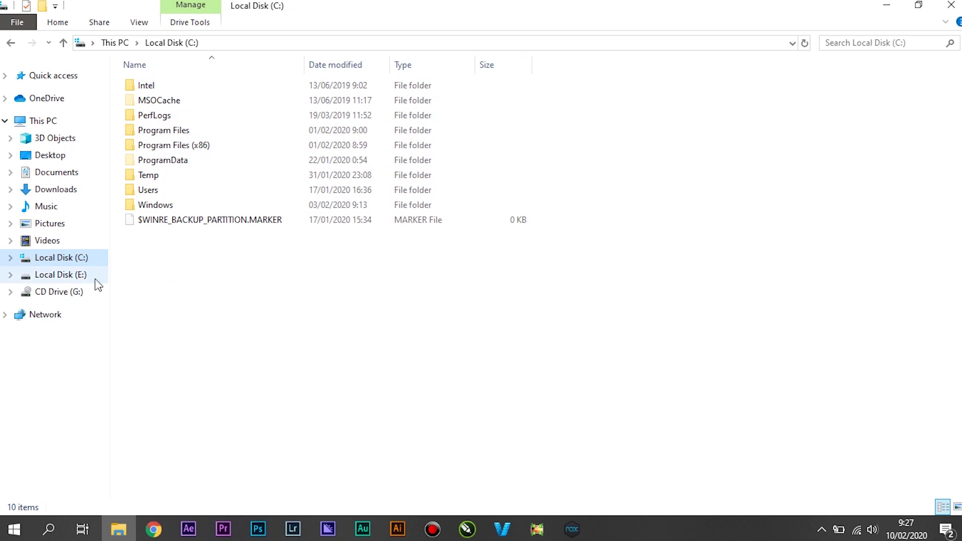
Start Disk Cleanup from the properties of drive E: and extend it to system files
right_click(77, 277)
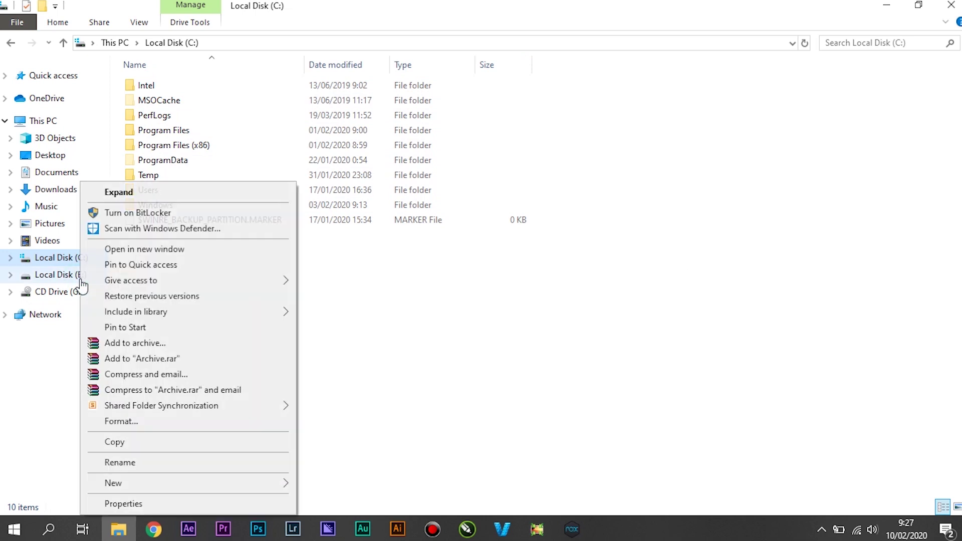
left_click(73, 280)
right_click(73, 279)
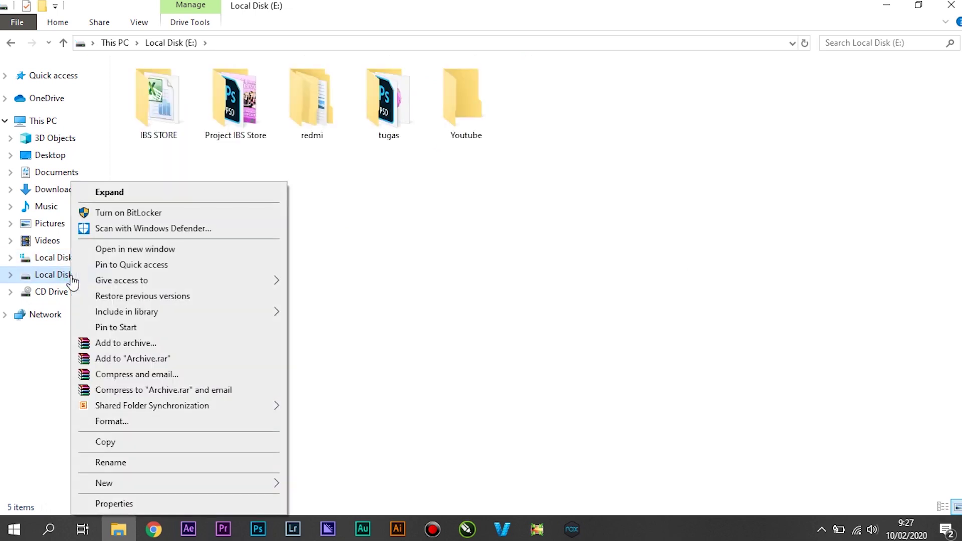
left_click(115, 503)
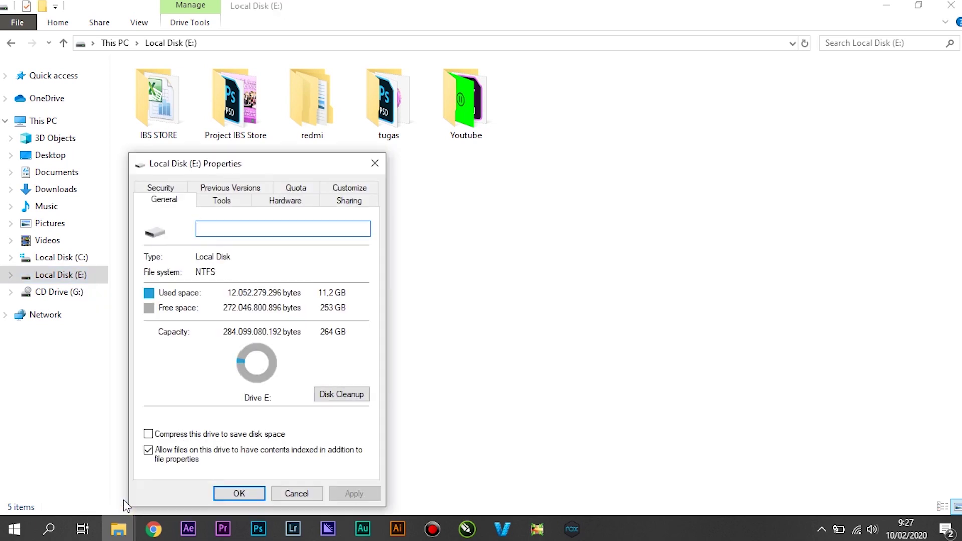
left_click_drag(254, 171, 412, 65)
left_click(518, 293)
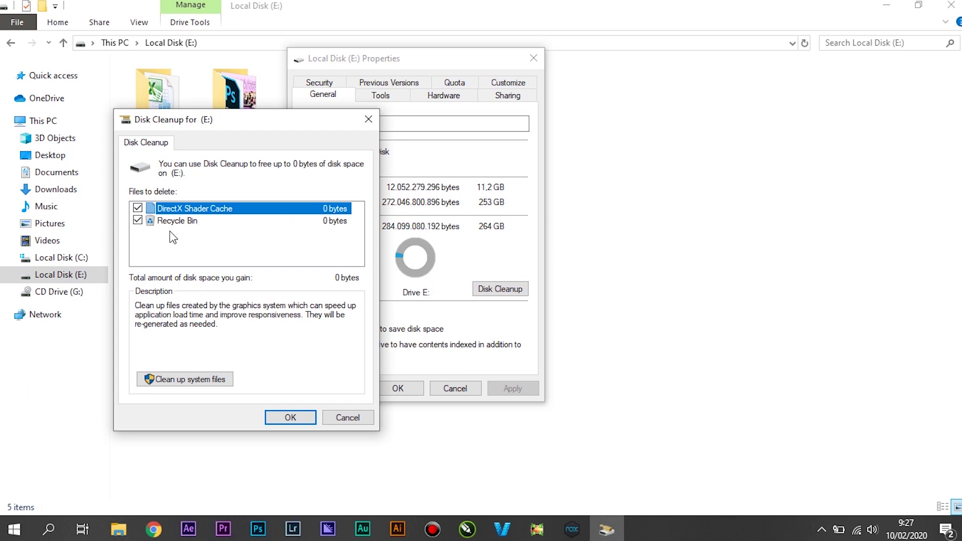
left_click(201, 384)
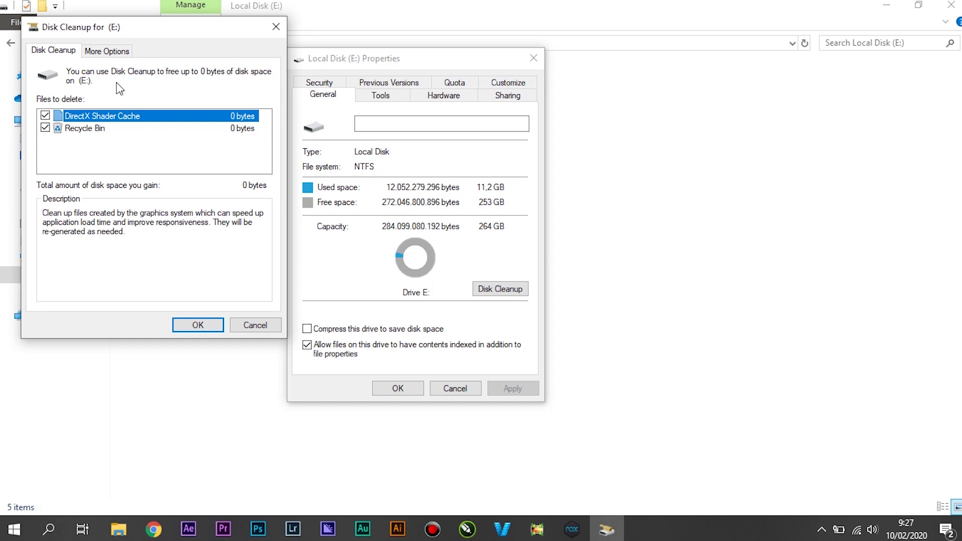
Run the cleanup of drive E:, permanently deleting the marked files, and close the file browser and the drive's properties
left_click(198, 325)
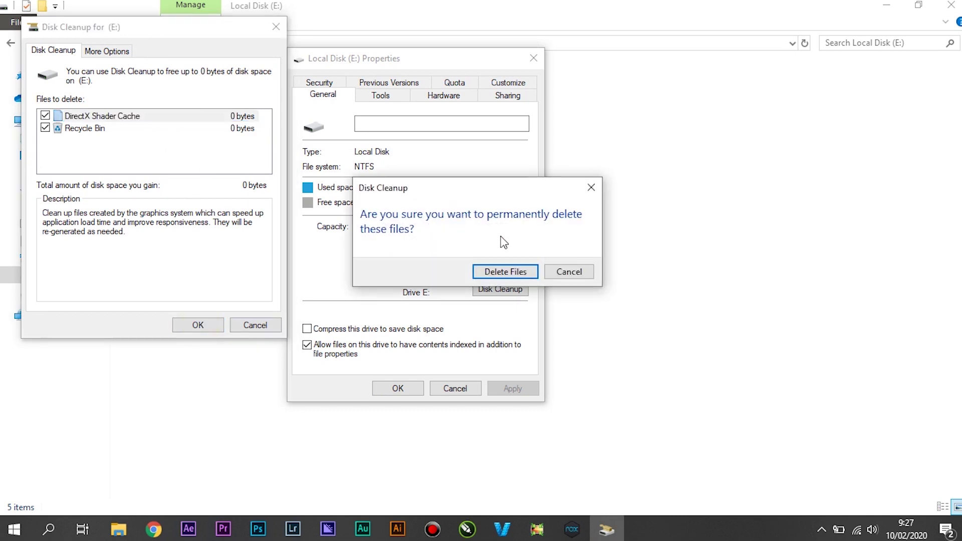
left_click(501, 273)
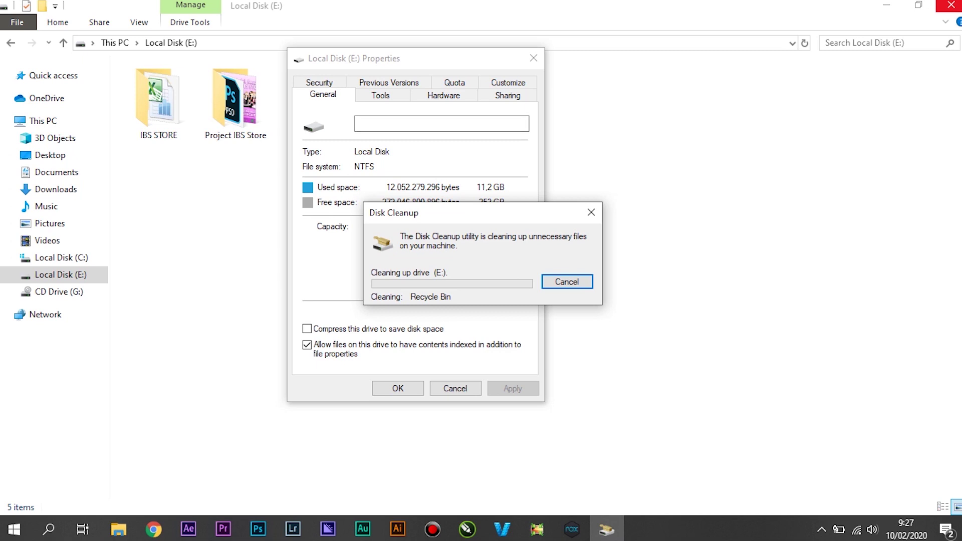
left_click(951, 5)
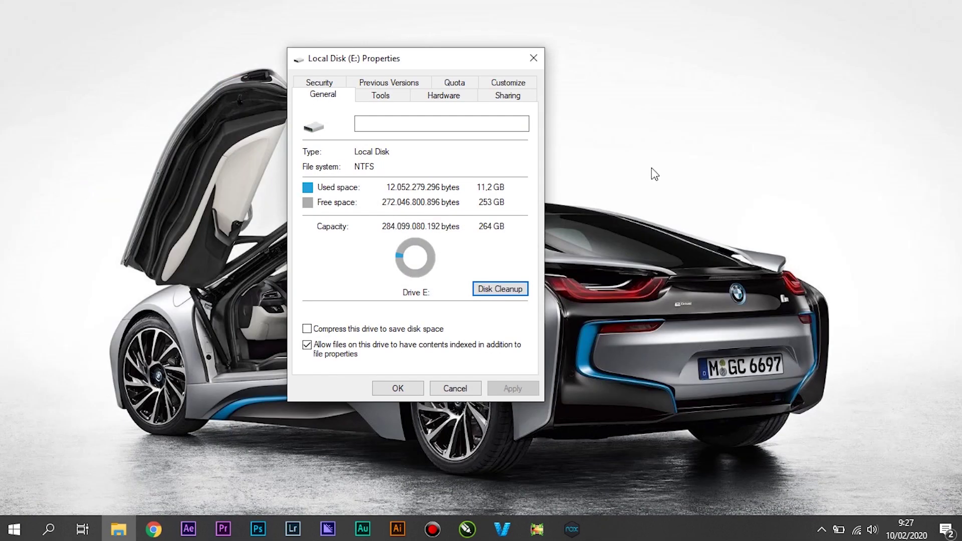
left_click(533, 58)
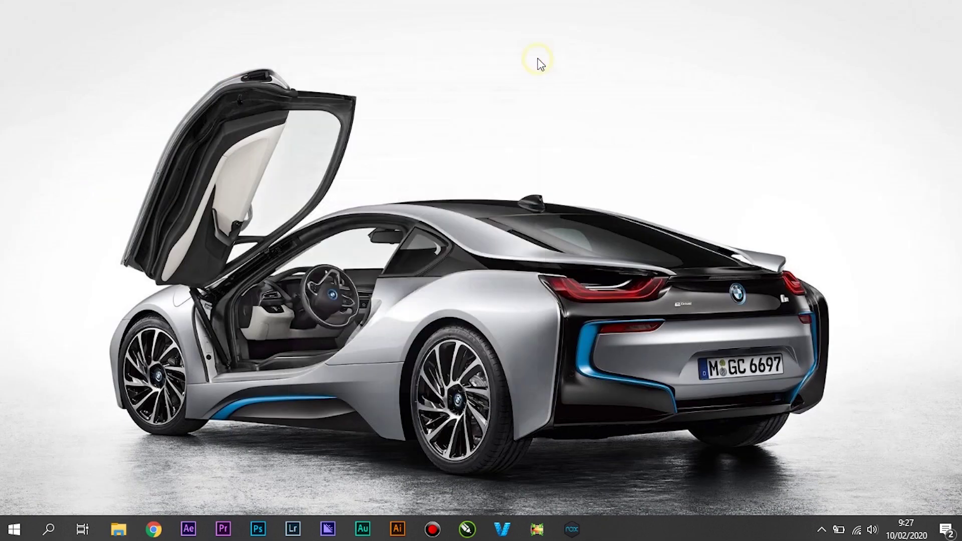